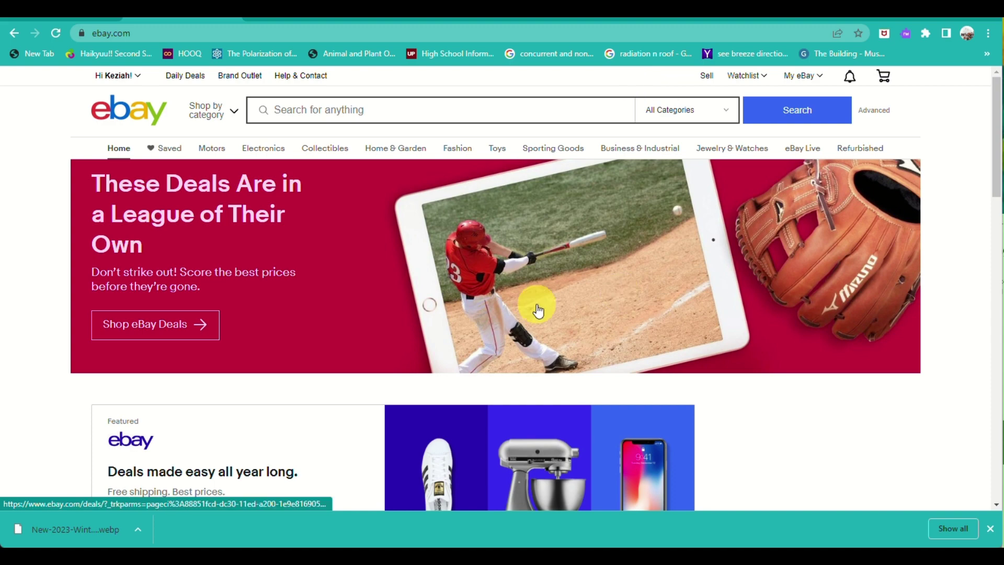
Step: Switch to the Payoneer home page and close the 'Working with freelancers?' report popup
scroll(538, 311, down, 5)
scroll(538, 311, up, 4)
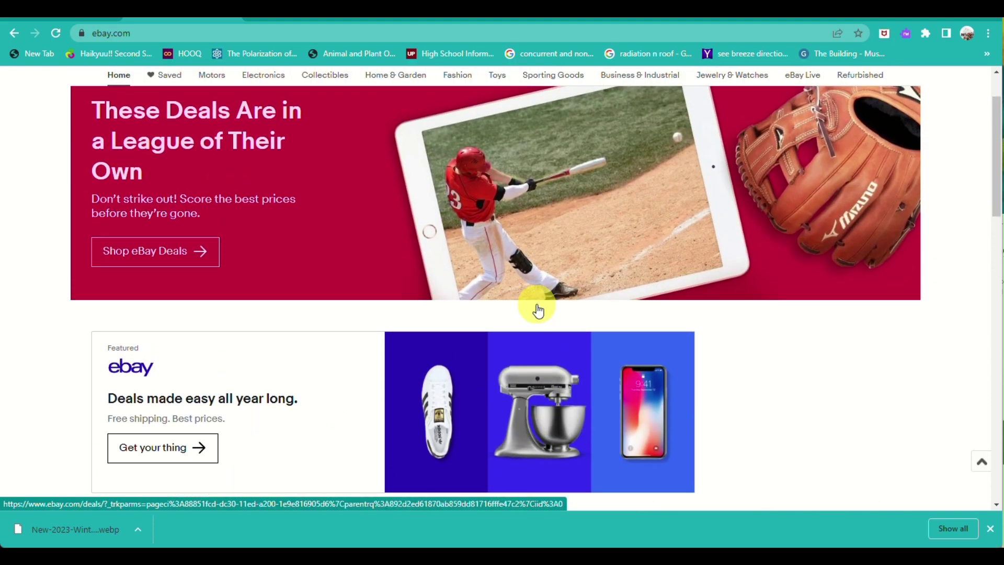
scroll(538, 310, up, 2)
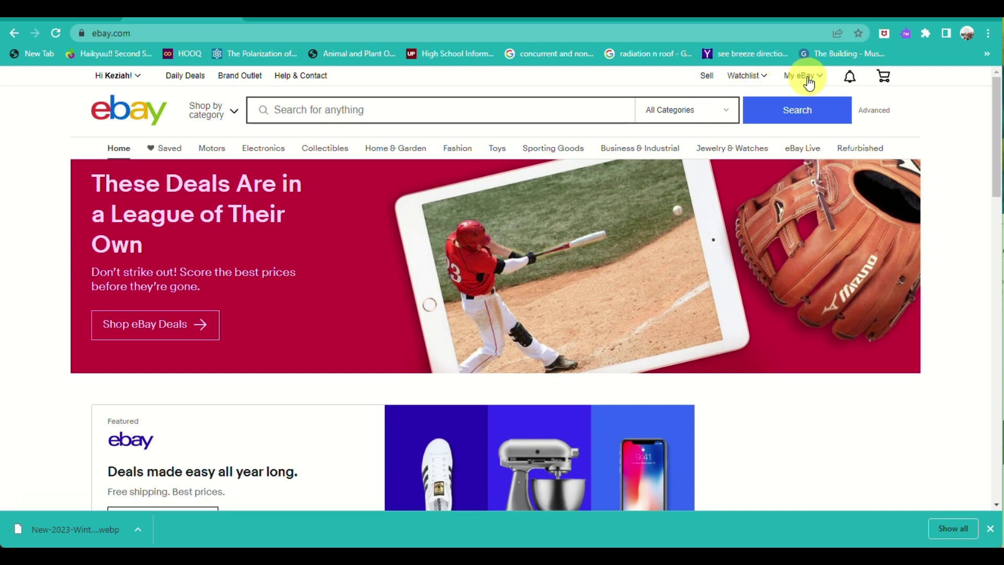
mouse_move(817, 79)
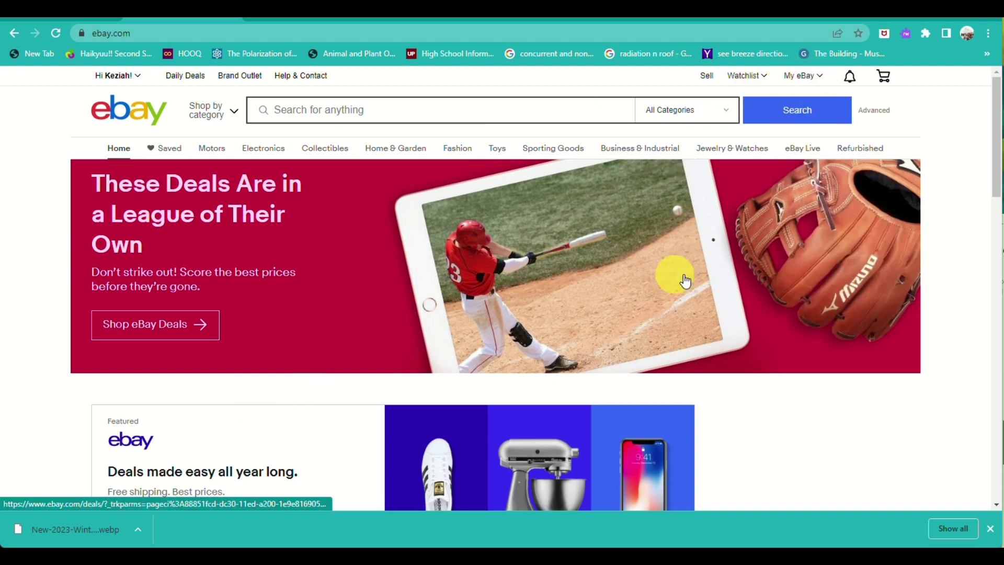
click(578, 20)
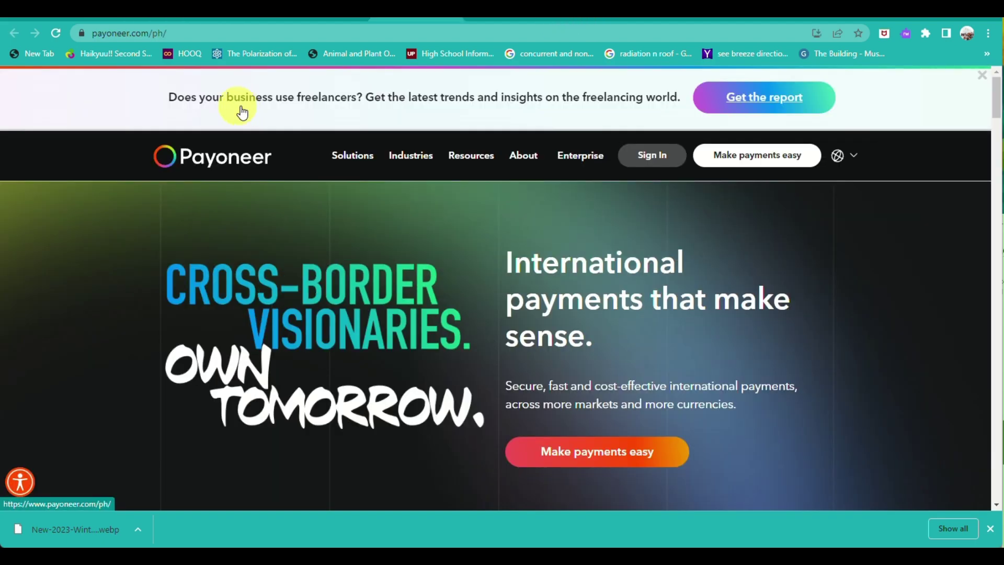
scroll(195, 168, down, 2)
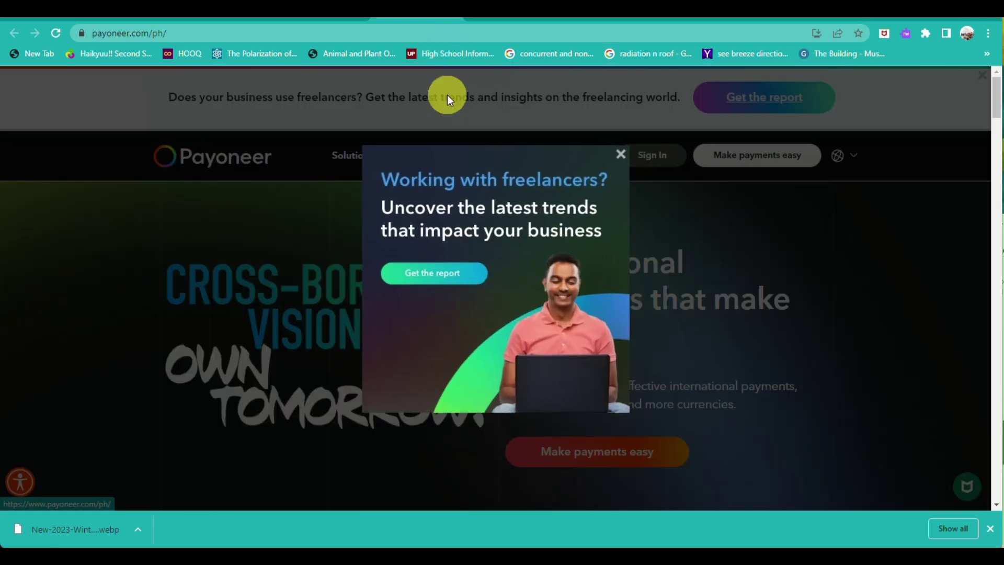
click(621, 154)
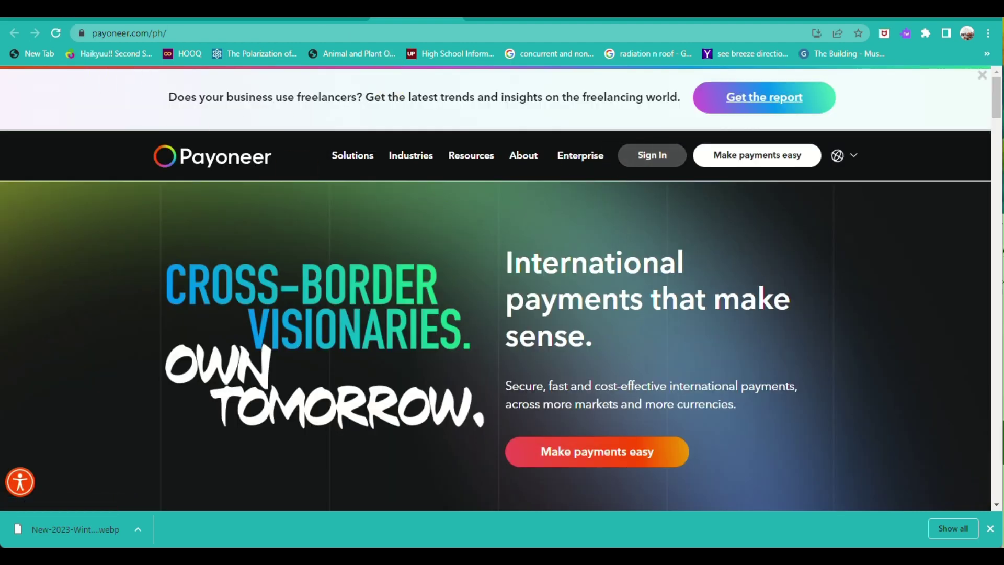
click(128, 11)
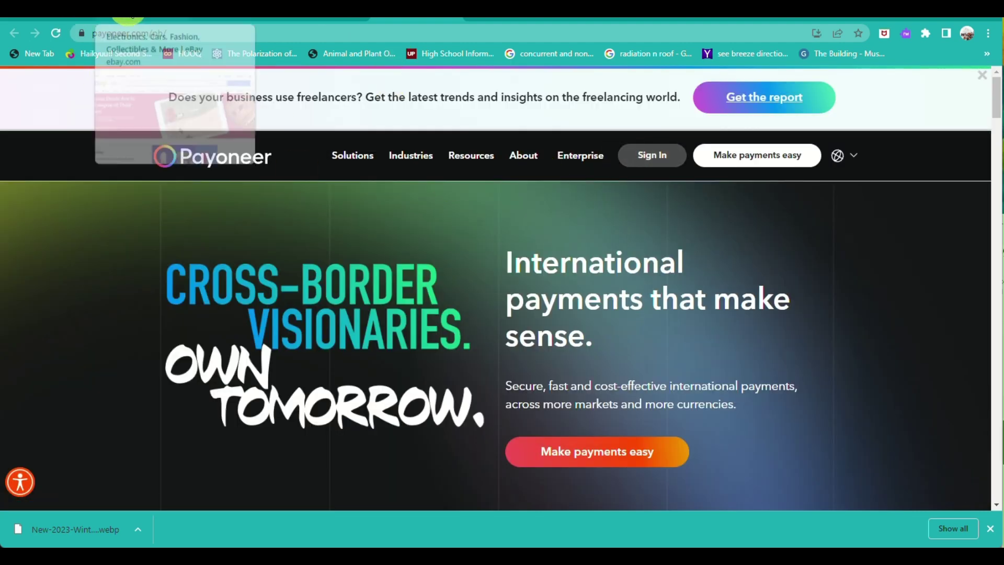
Step: Go back to the signed-in eBay home page and zoom in the view
click(128, 15)
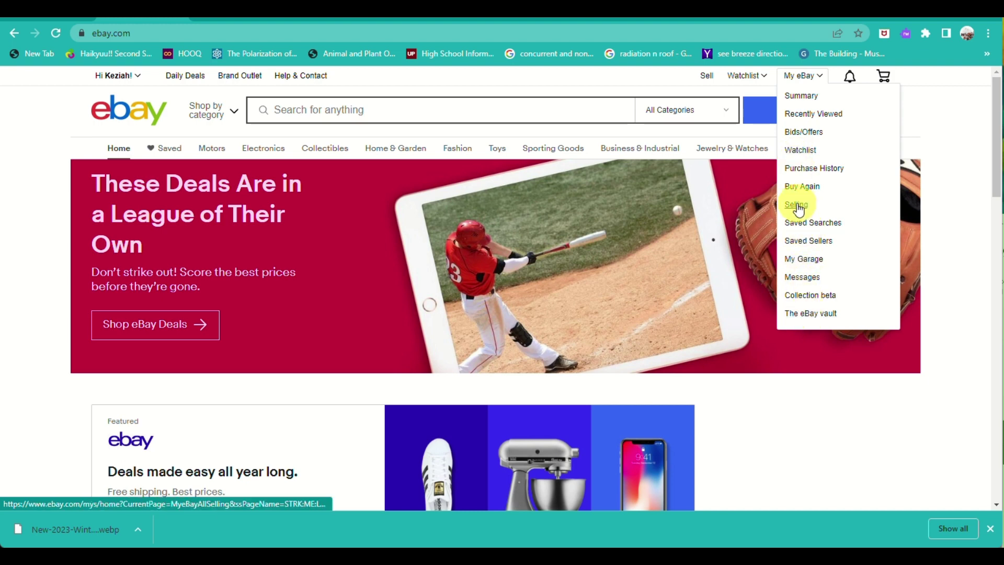
key(ctrl+plus)
scroll(796, 208, up, 3)
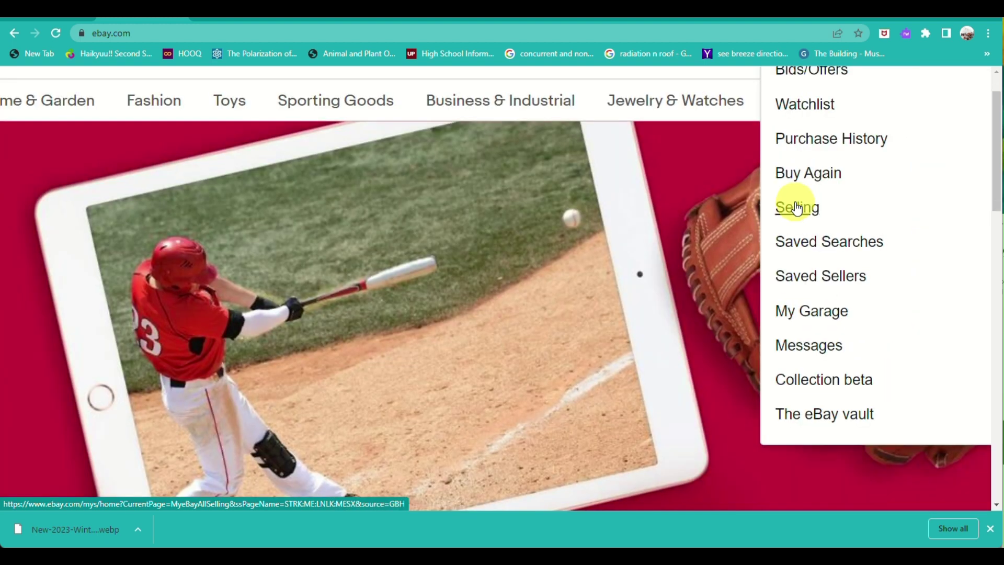
Step: Open the My eBay Selling Overview, dismiss its welcome message, then go to Payments
click(797, 208)
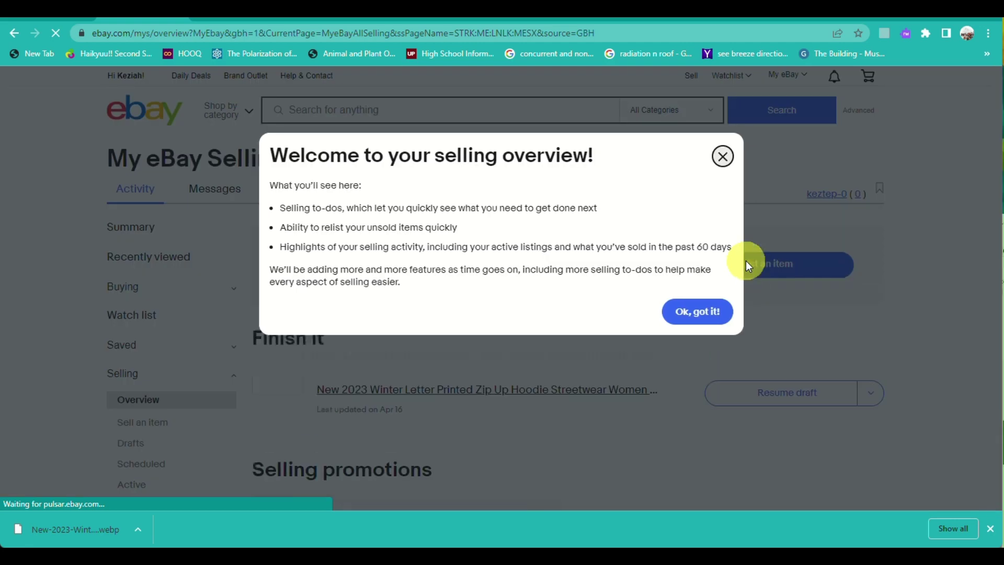
click(695, 310)
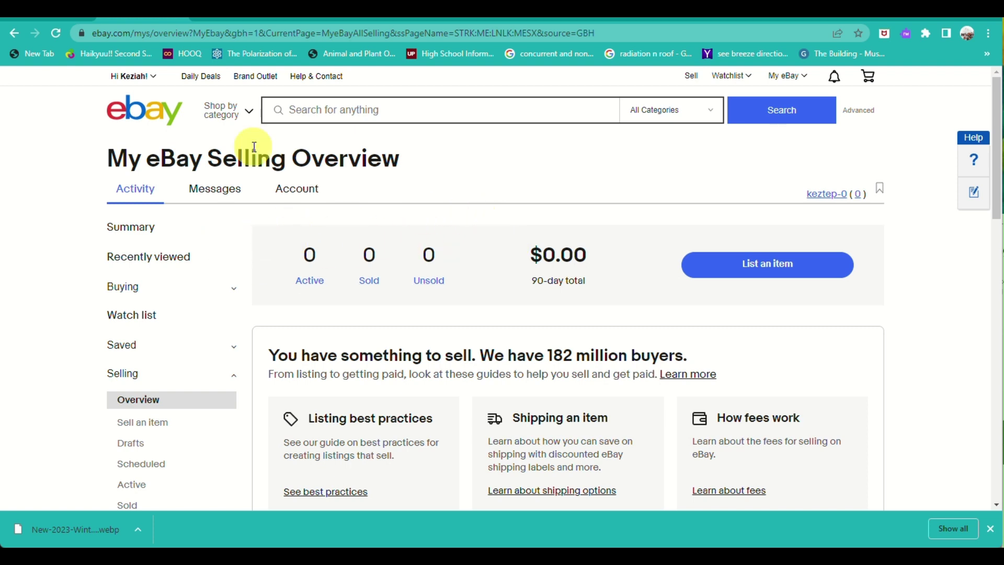
scroll(178, 260, down, 1)
scroll(182, 261, down, 1)
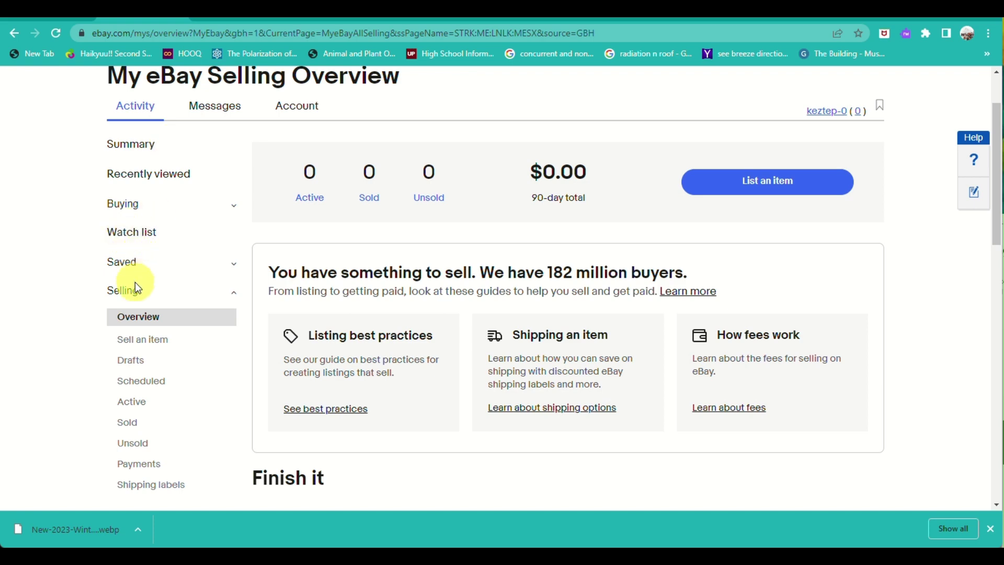
scroll(146, 339, down, 1)
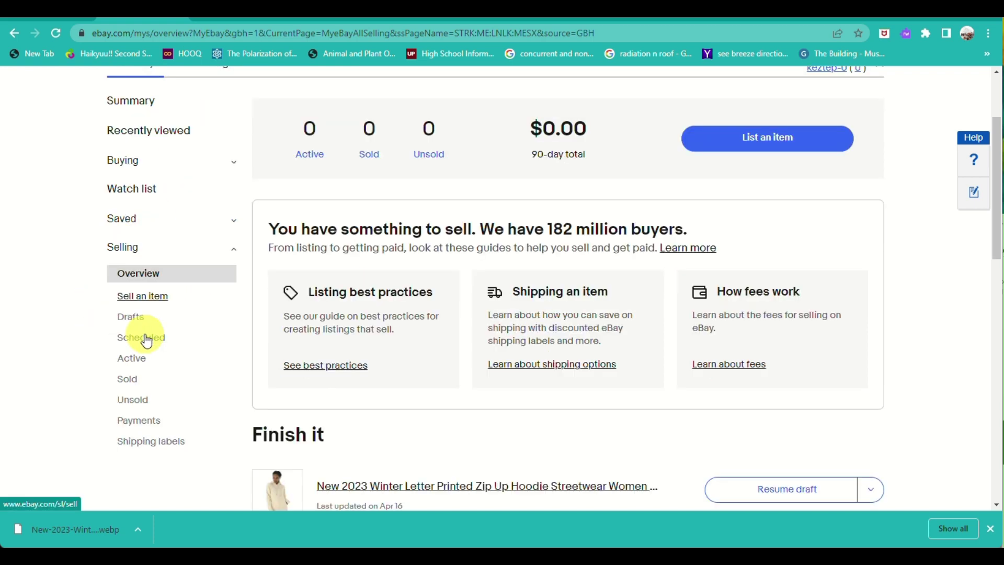
scroll(146, 340, down, 3)
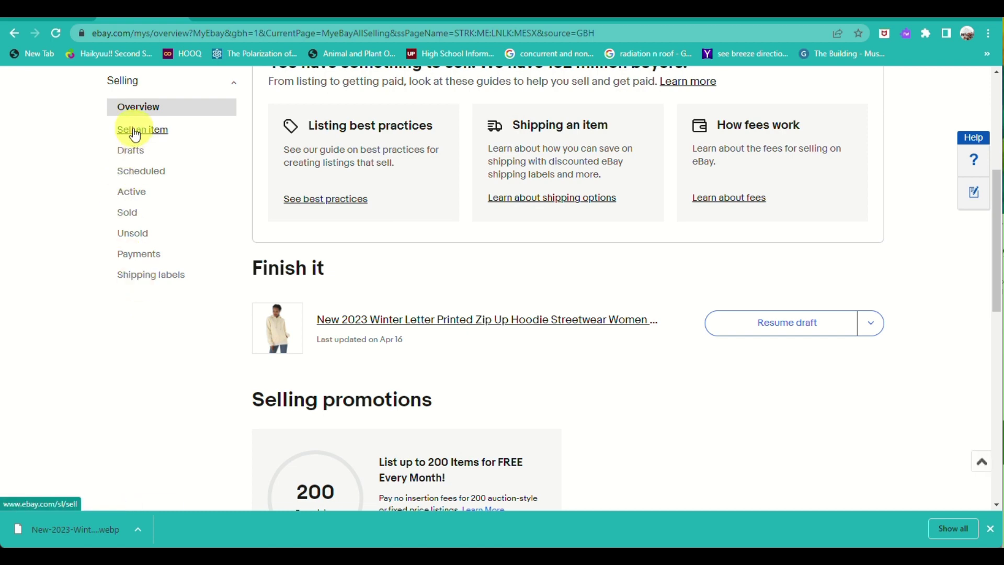
key(ctrl+plus)
key(ctrl+plus)
key(ctrl+plus)
key(ctrl+plus)
key(ctrl+plus)
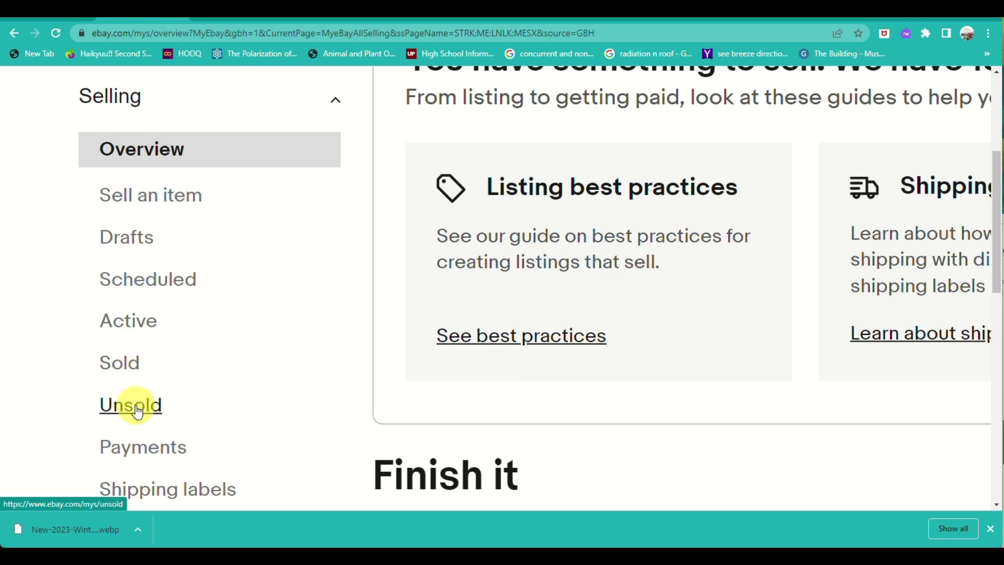
click(142, 451)
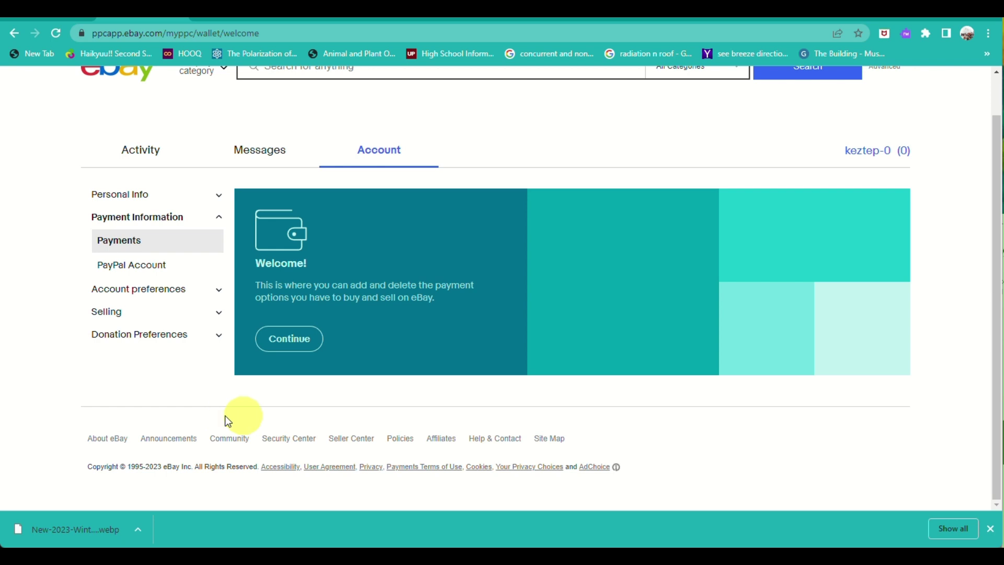
Step: Continue past the Payments welcome screen and expand, then collapse, Account preferences
scroll(397, 282, up, 5)
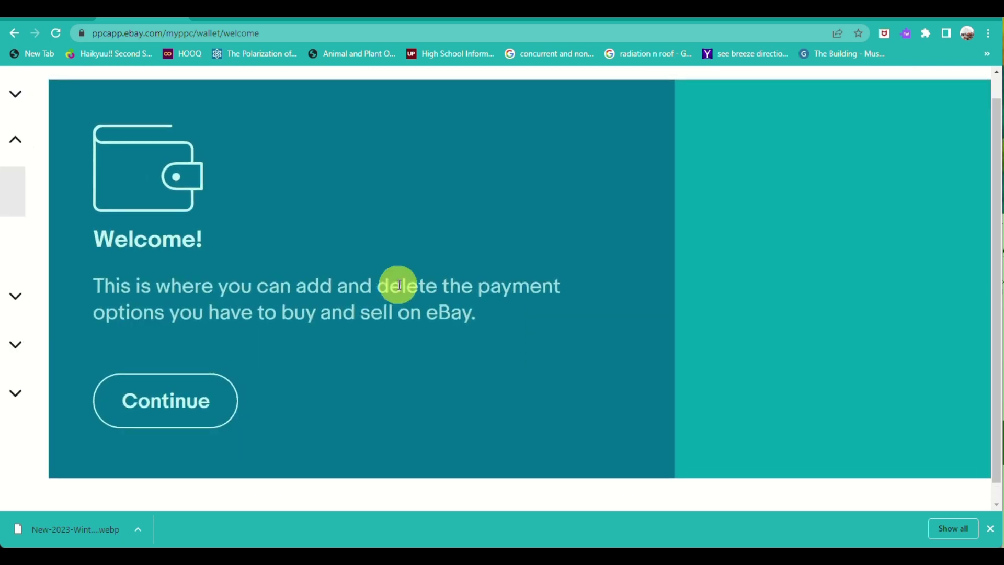
scroll(399, 285, down, 5)
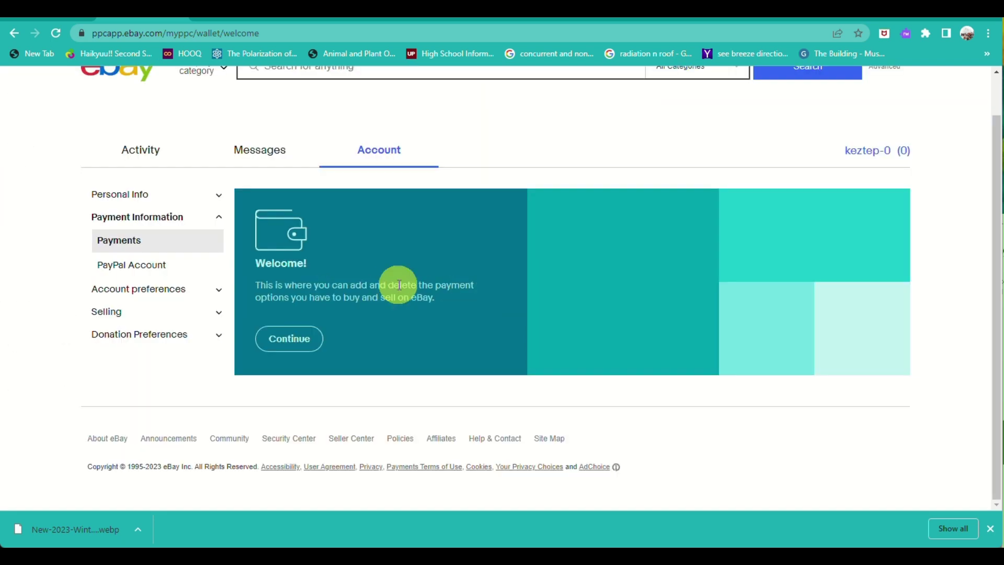
click(287, 349)
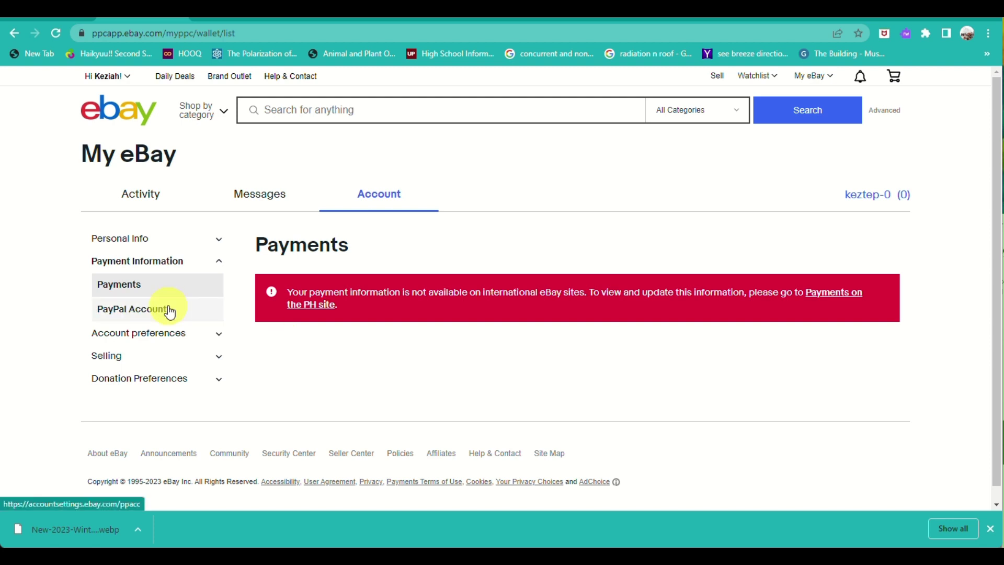
click(188, 335)
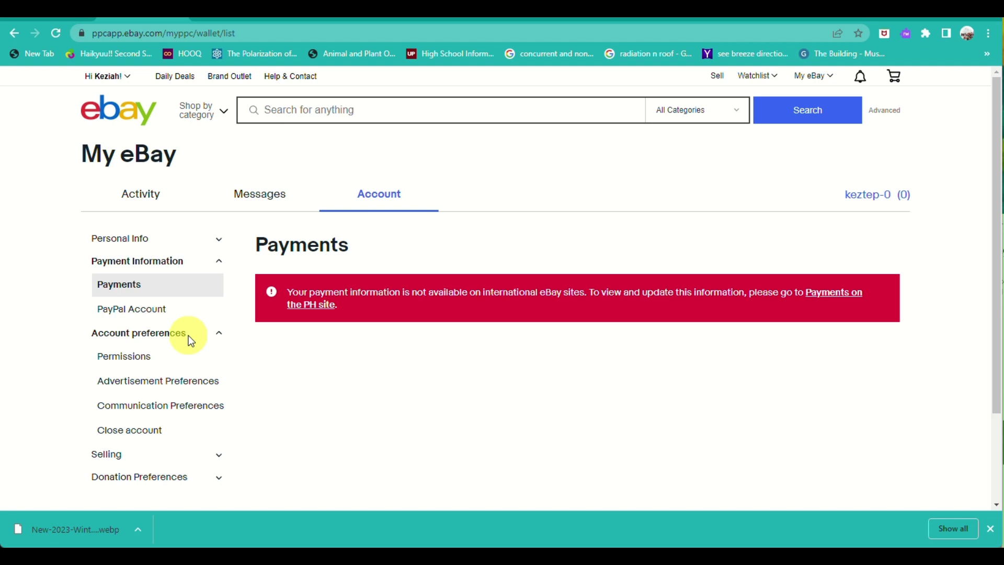
click(188, 335)
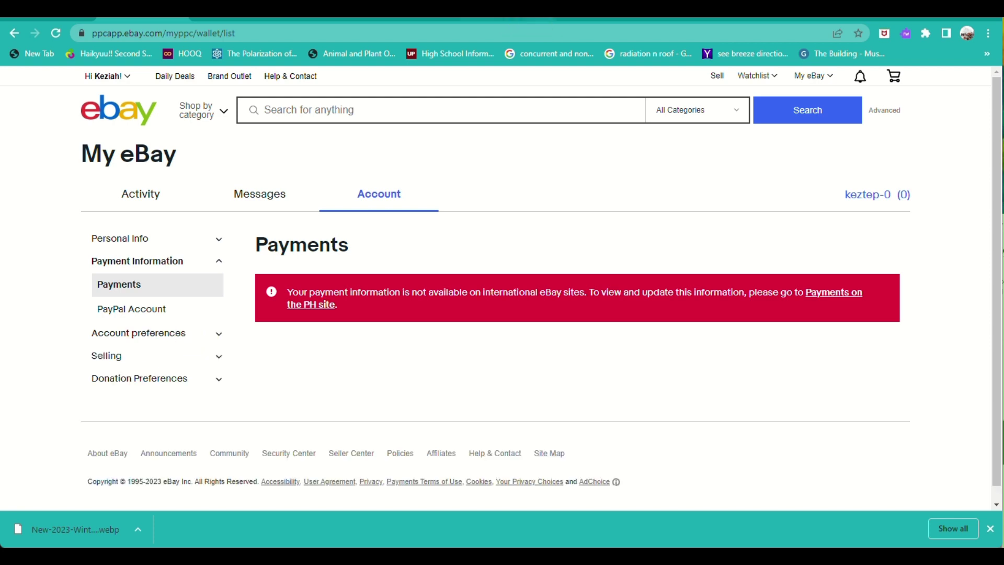
Step: Switch to the Philippine eBay Payments page and expand the Personal Info and Selling settings
click(571, 21)
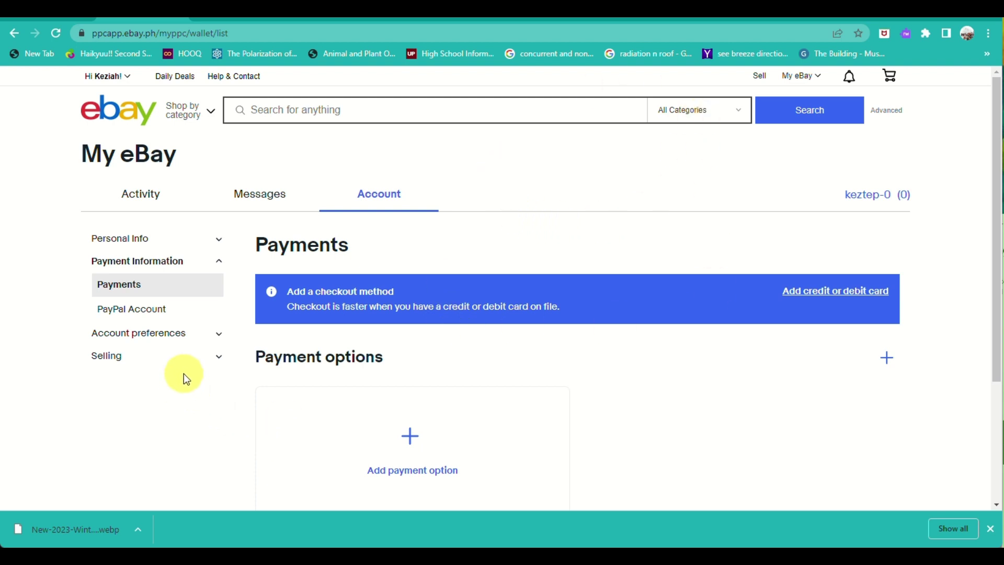
scroll(434, 340, down, 3)
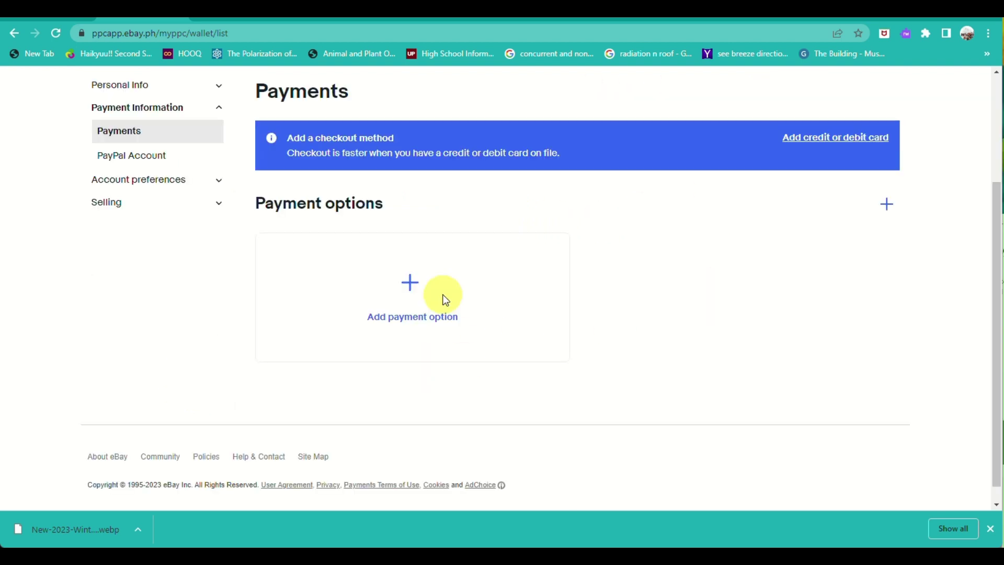
scroll(446, 301, down, 1)
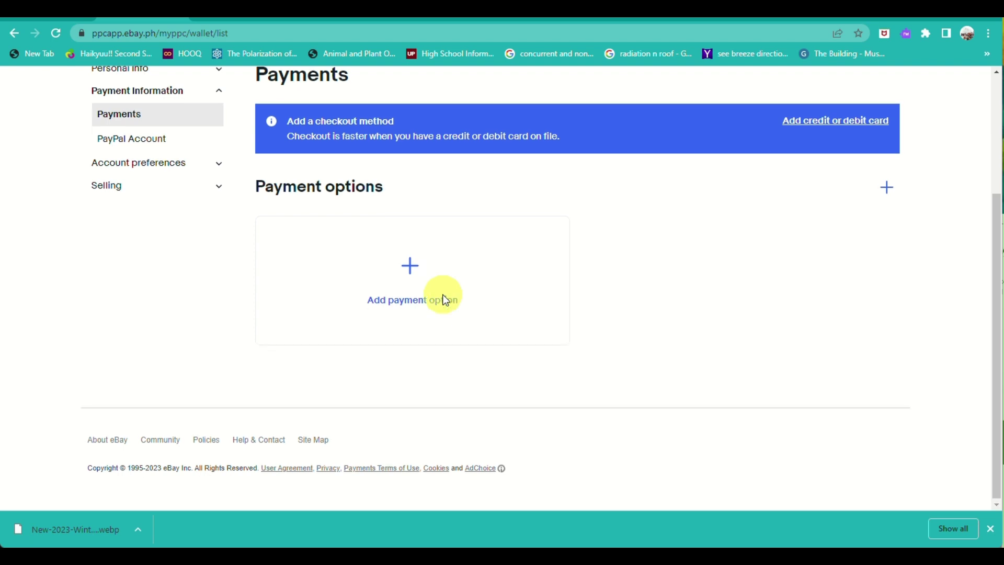
scroll(445, 301, up, 3)
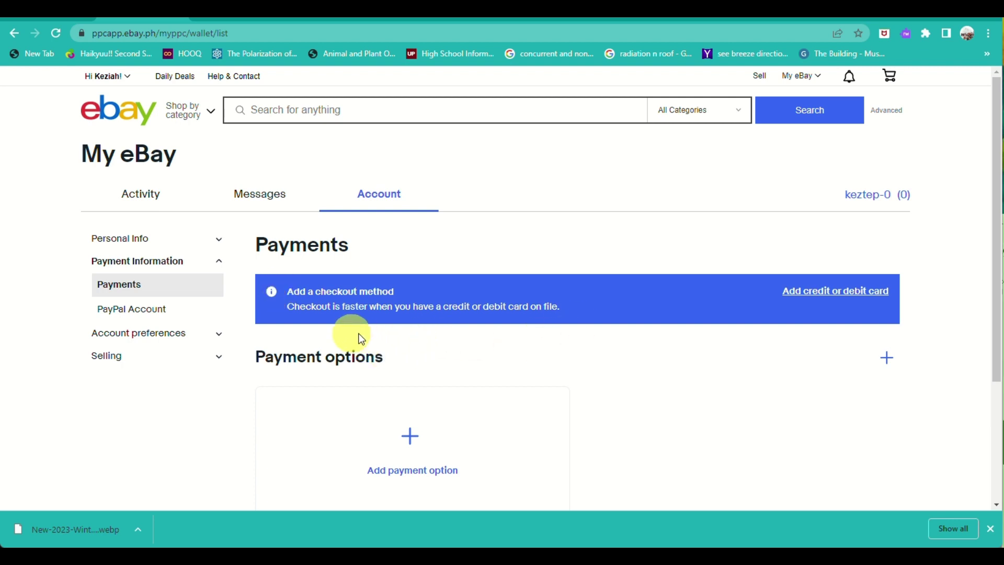
click(194, 249)
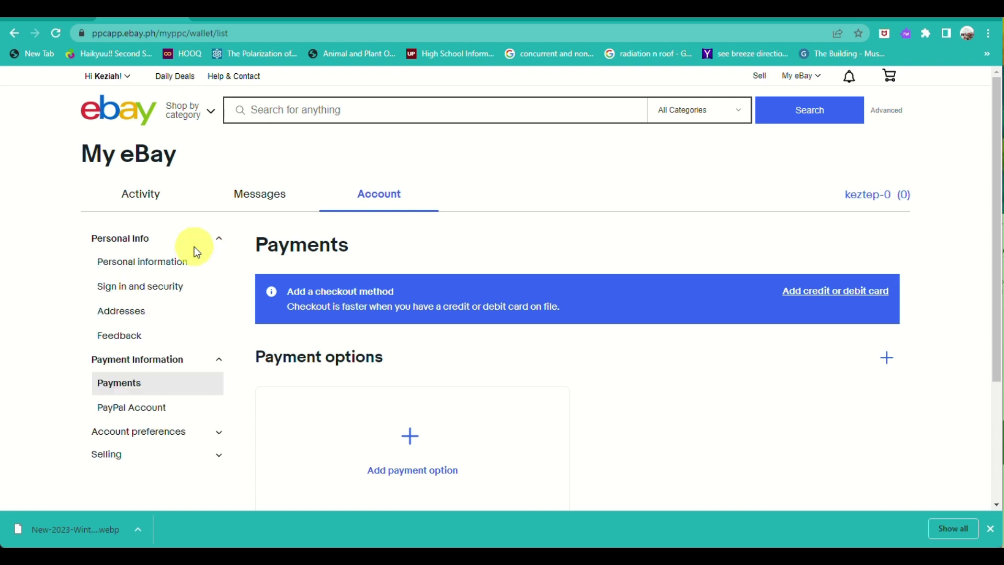
scroll(197, 356, down, 3)
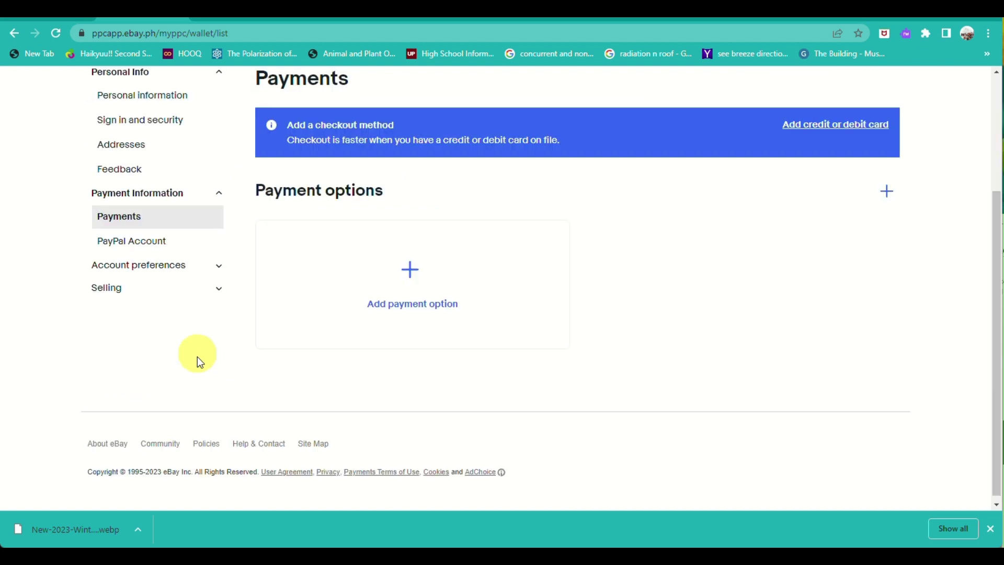
click(177, 297)
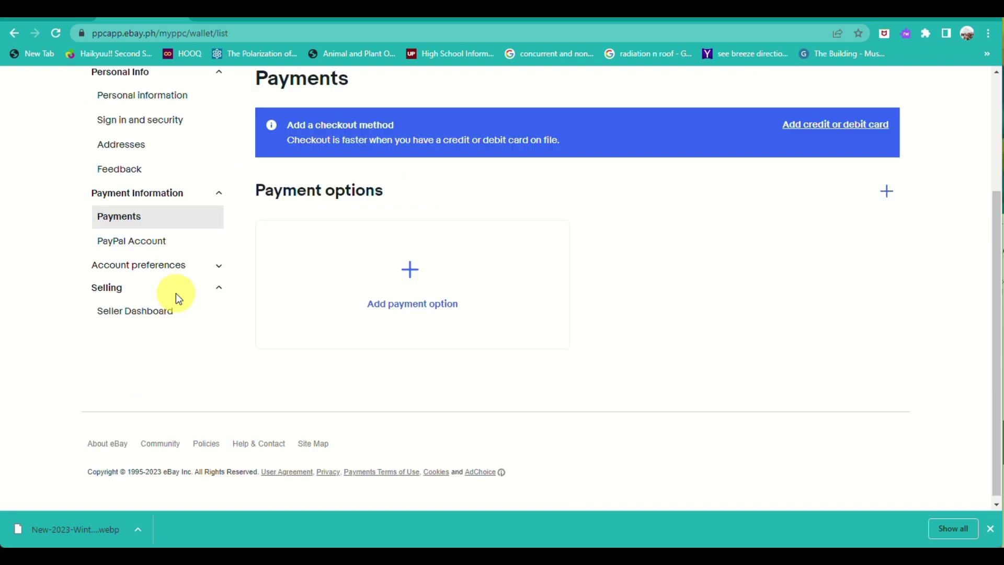
Step: Start the seller payments setup and sign back in with the Google account
click(180, 248)
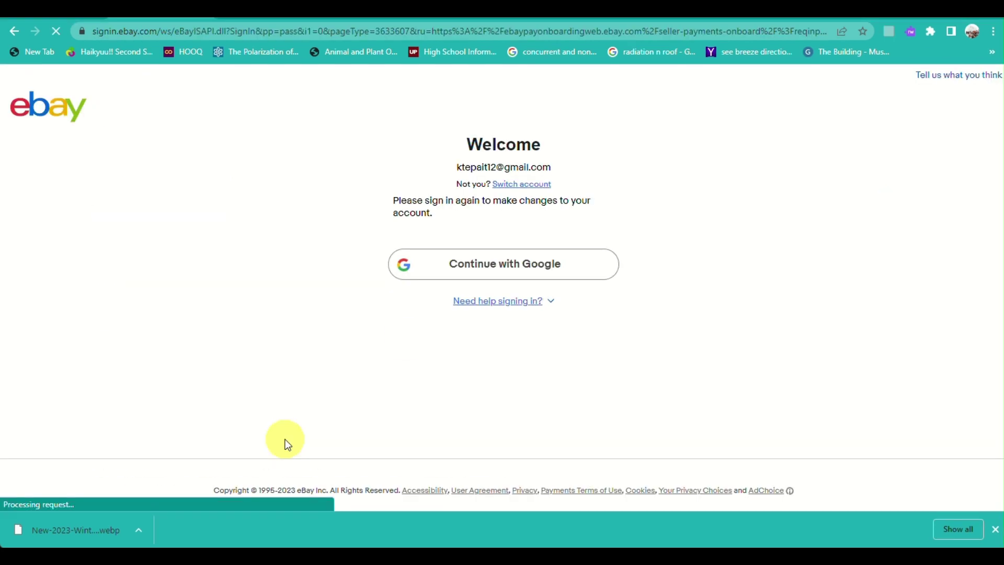
click(478, 262)
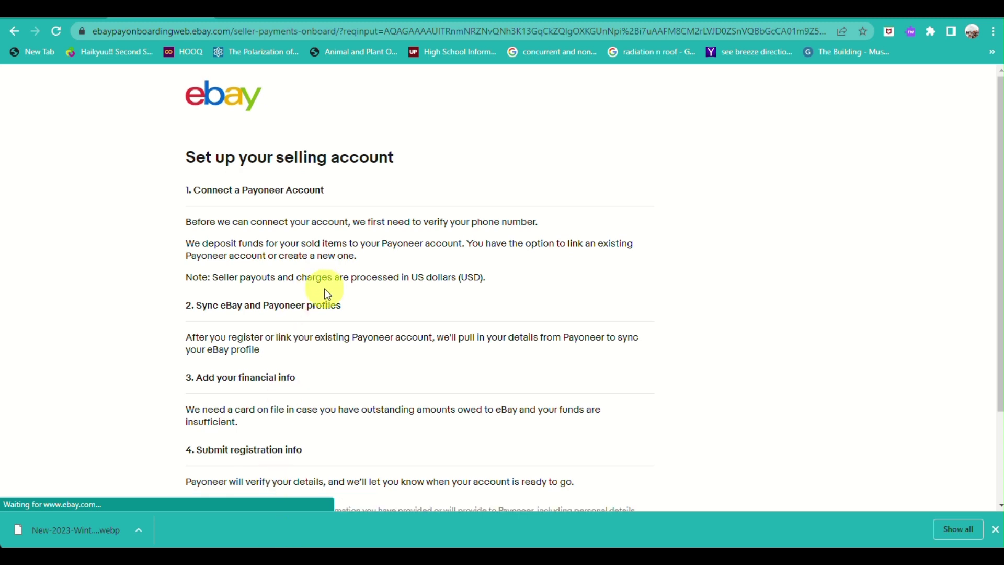
scroll(326, 294, down, 3)
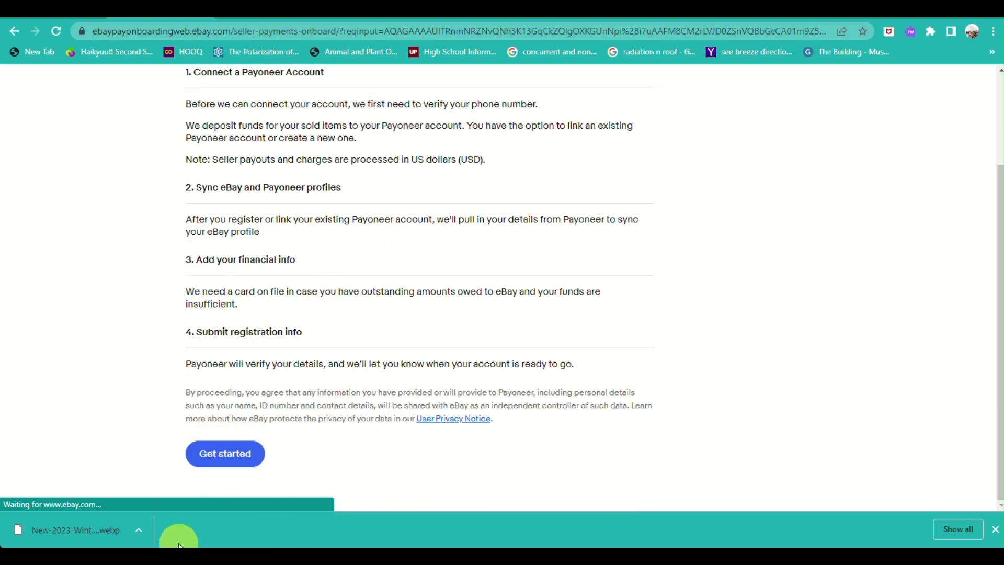
Step: Begin the selling account setup and verify the phone with a texted security code
click(220, 461)
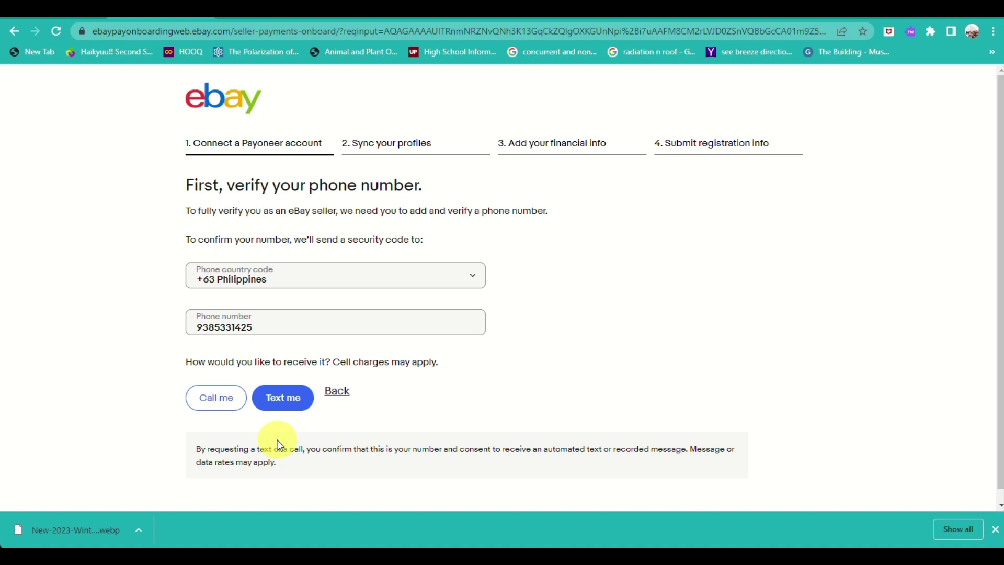
scroll(262, 415, down, 1)
scroll(407, 236, down, 1)
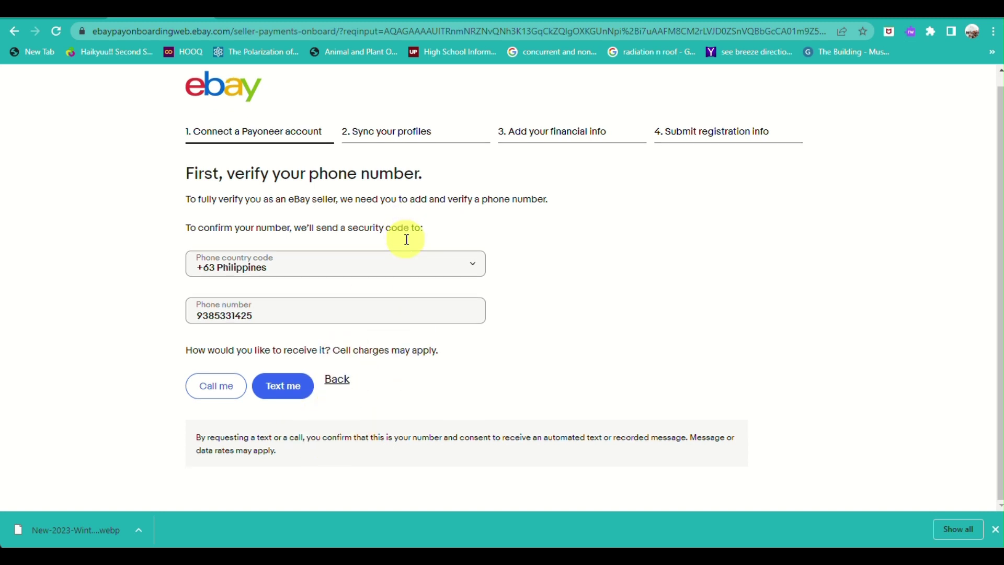
scroll(407, 240, up, 1)
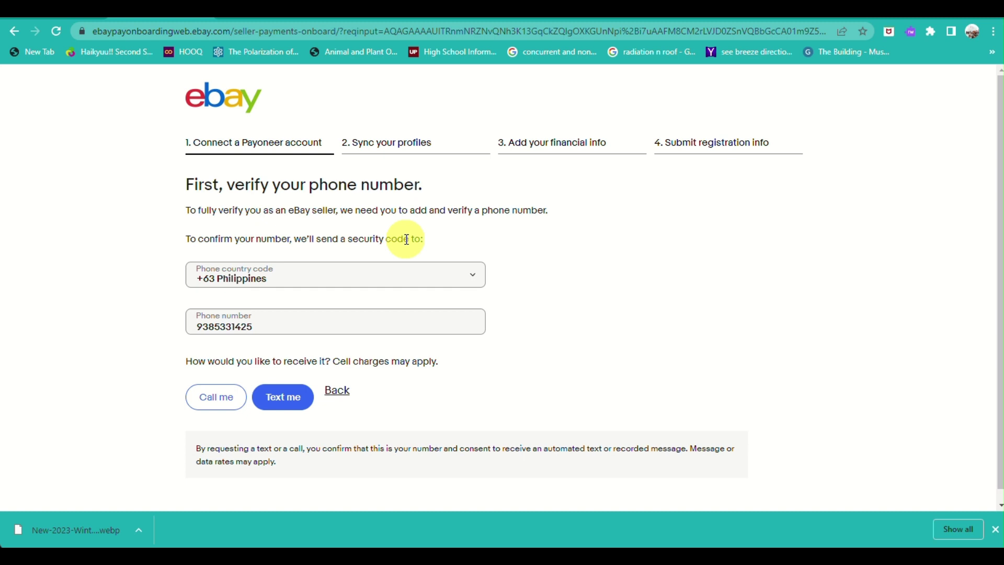
click(287, 396)
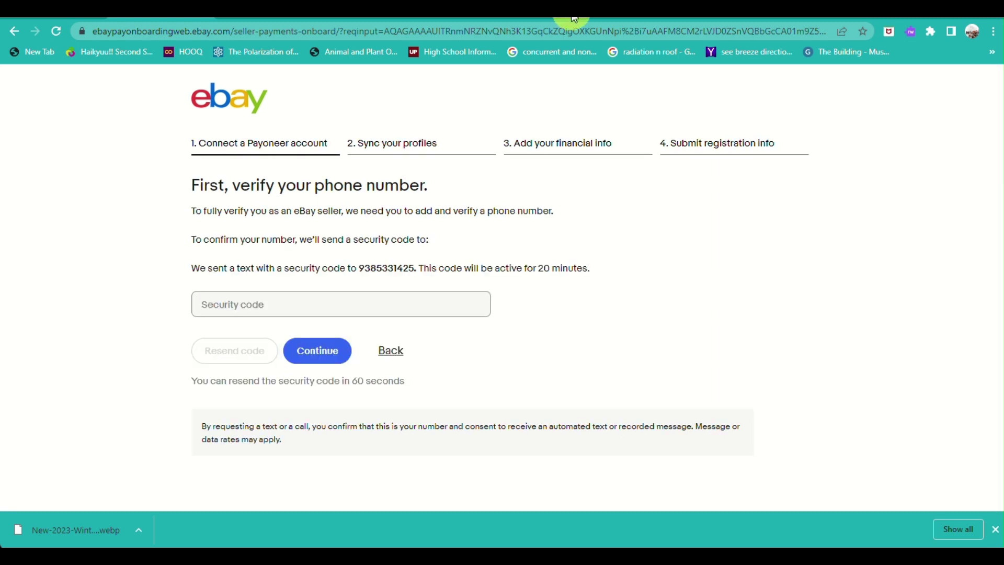
scroll(429, 125, up, 5)
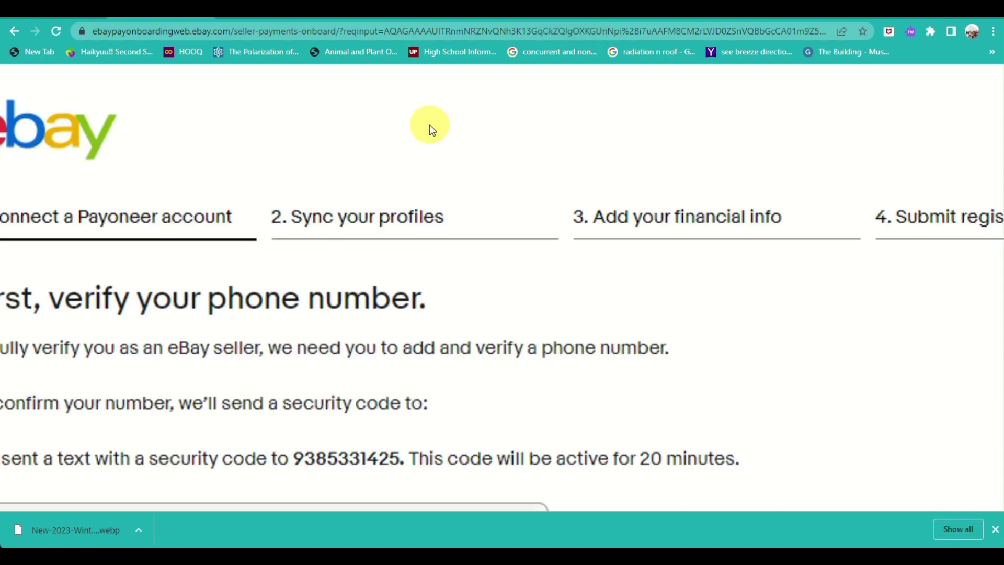
scroll(429, 125, up, 3)
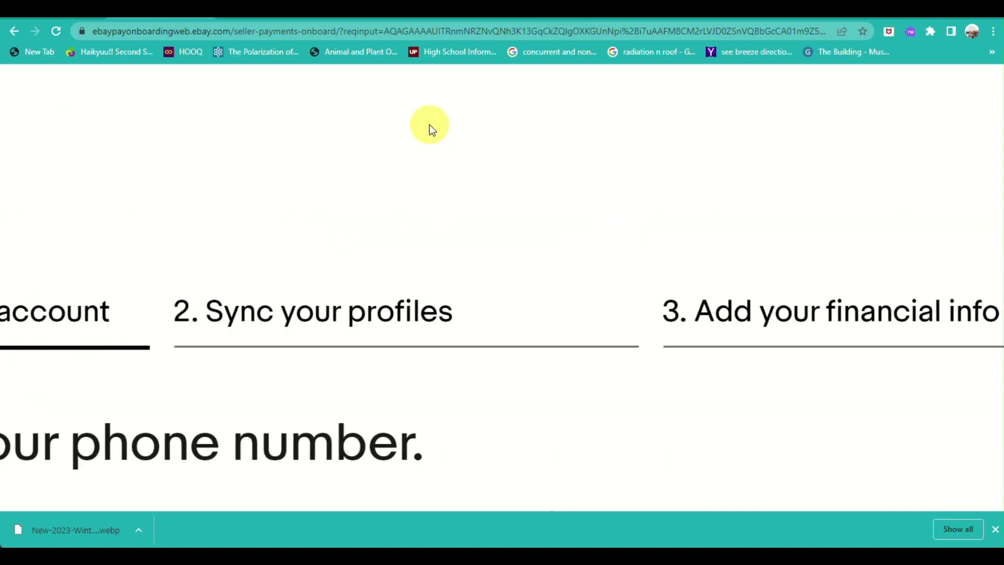
scroll(428, 124, down, 8)
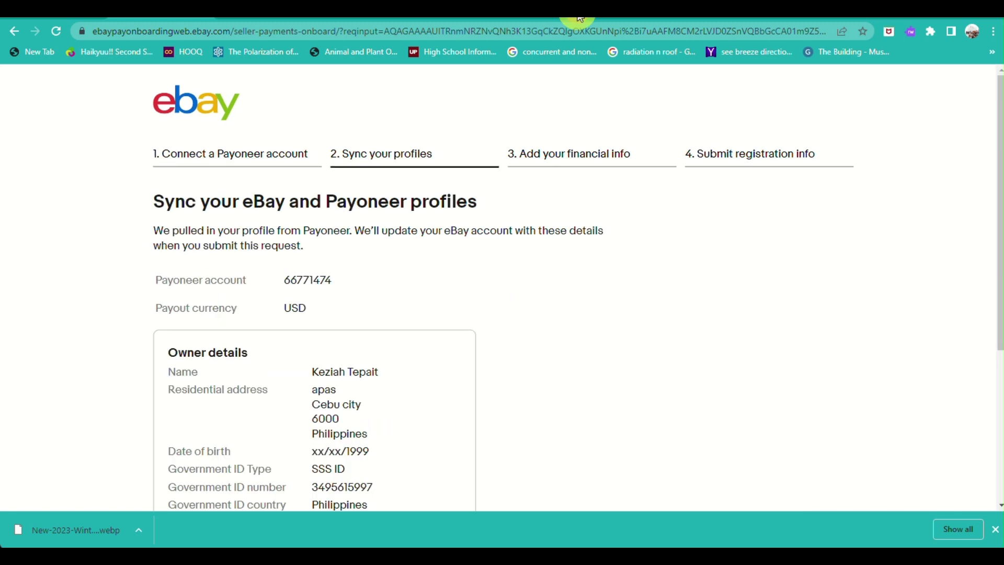
Step: Accept the synced Payoneer profile details and decline saving the card to Google Pay
scroll(420, 413, down, 6)
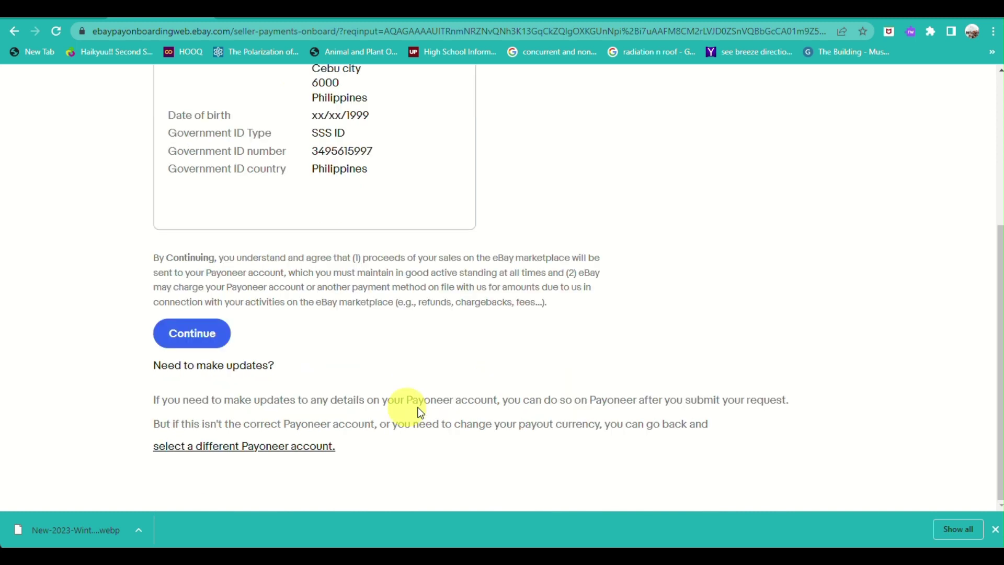
click(200, 339)
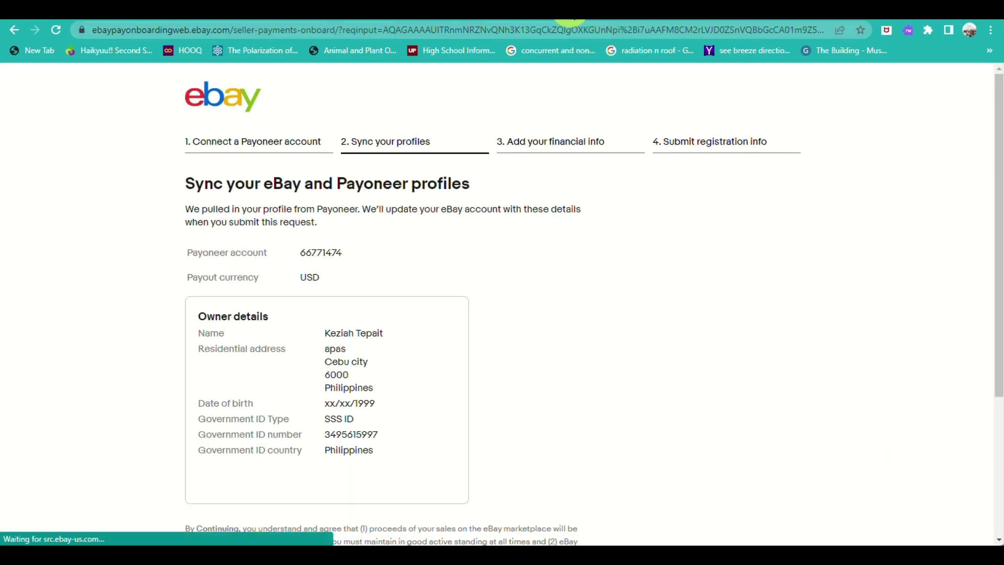
click(851, 223)
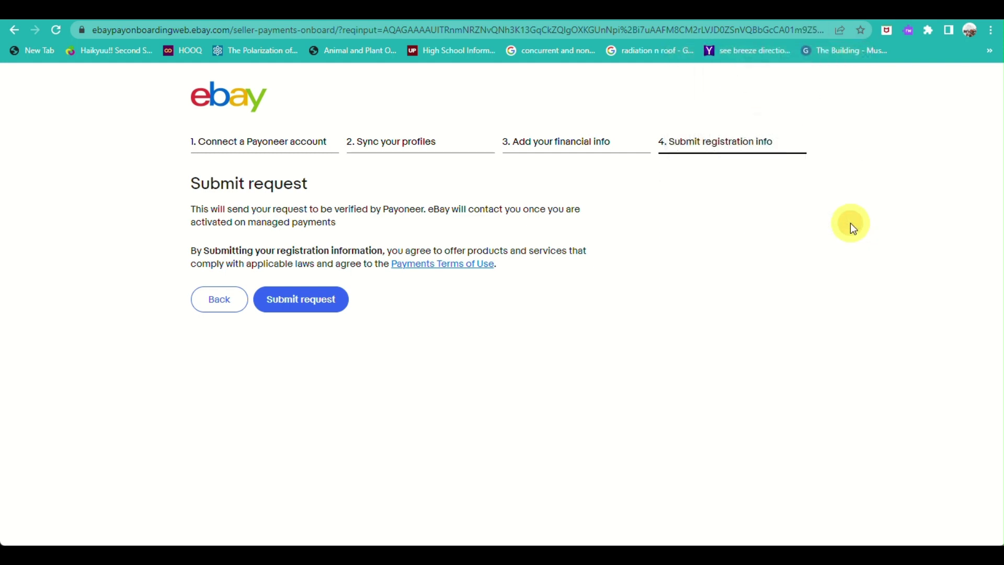
Step: Submit the managed payments request, then choose Complete verification to go to Payoneer
click(282, 297)
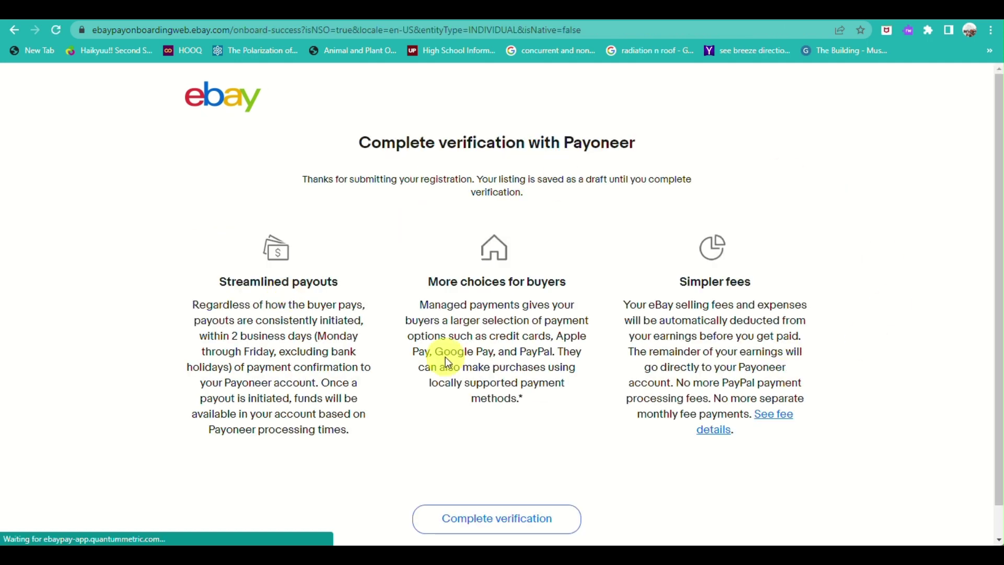
scroll(332, 330, down, 1)
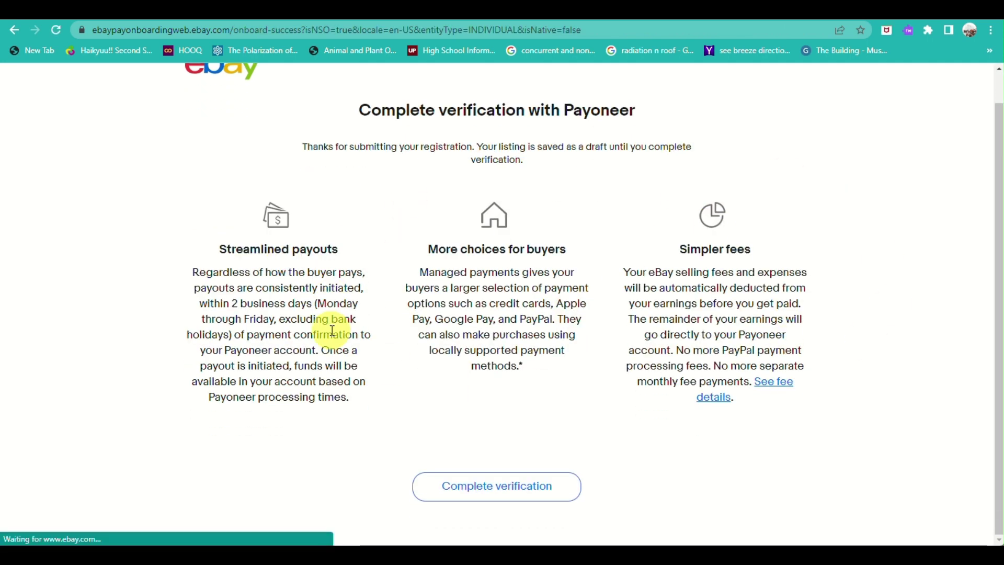
click(512, 494)
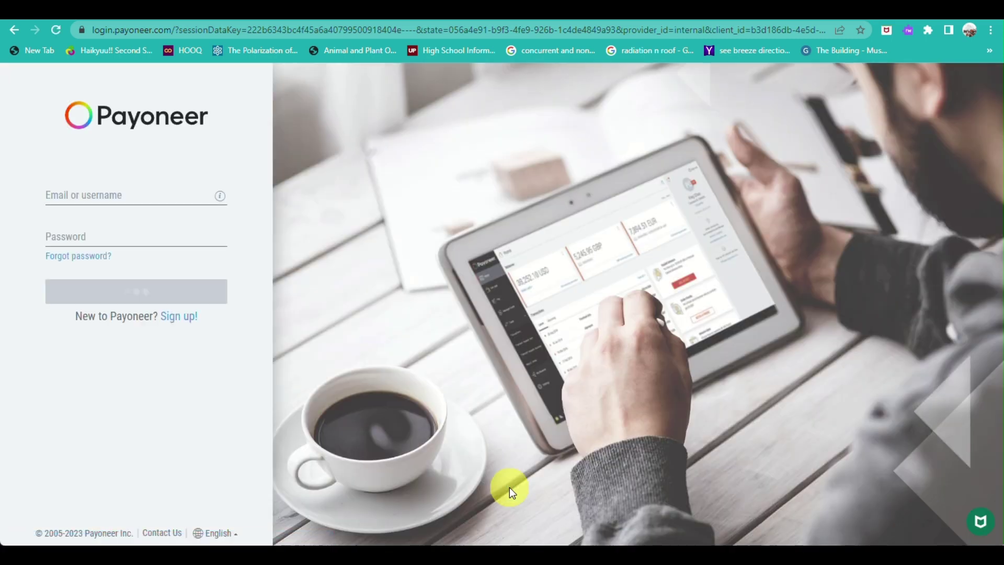
Step: Fill in the saved Payoneer login e-mail and enter the account password
click(133, 192)
click(147, 211)
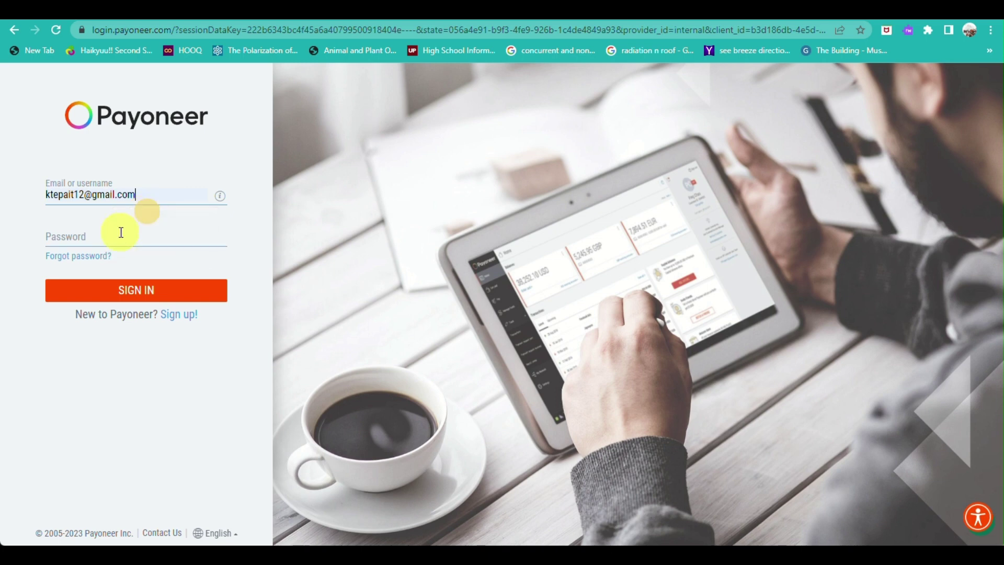
click(121, 232)
text(•••••••••)
key(Return)
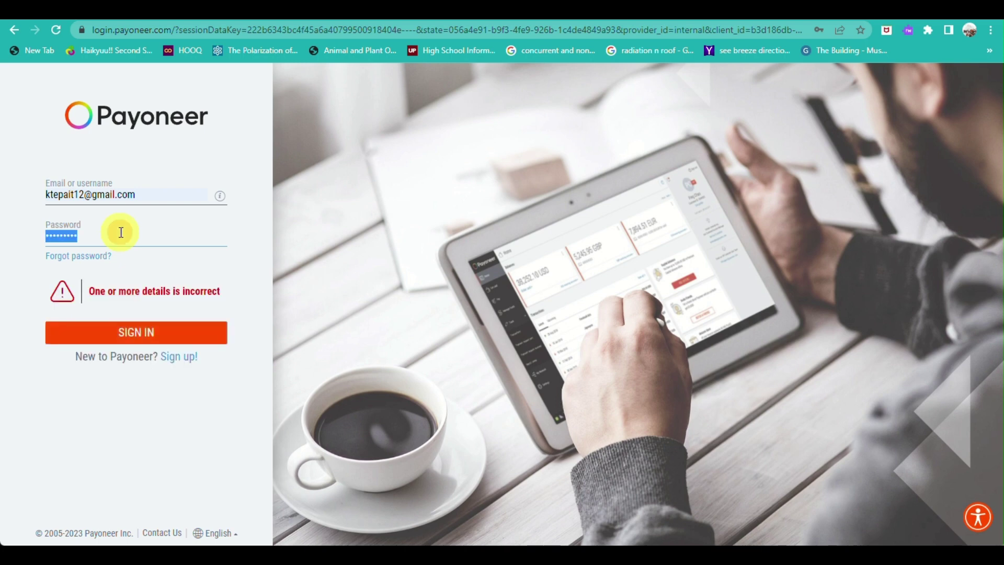
text(•••••••)
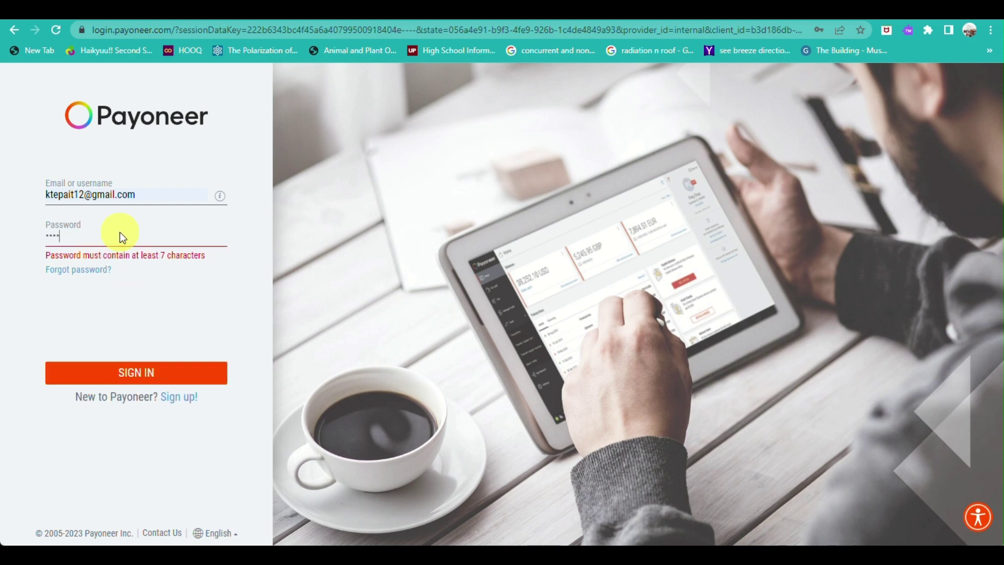
text(•••••)
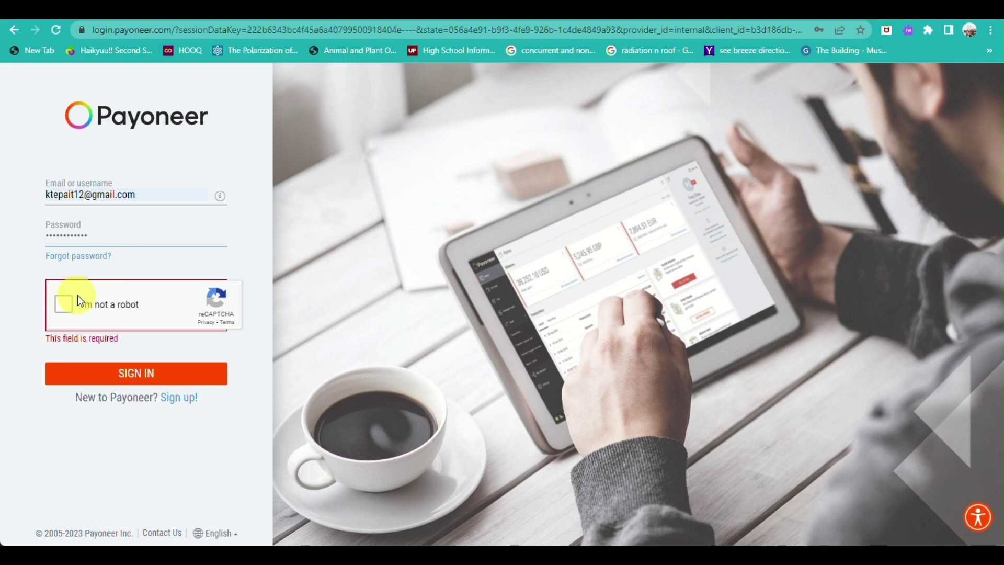
Step: Pass the reCAPTCHA by selecting the three bridge images, then sign in to Payoneer
click(69, 311)
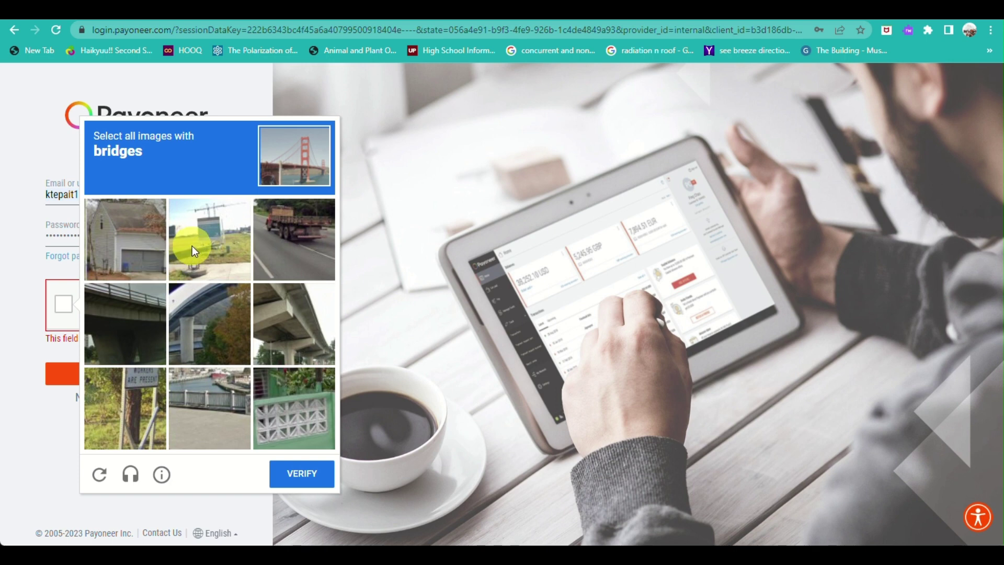
click(274, 336)
click(209, 335)
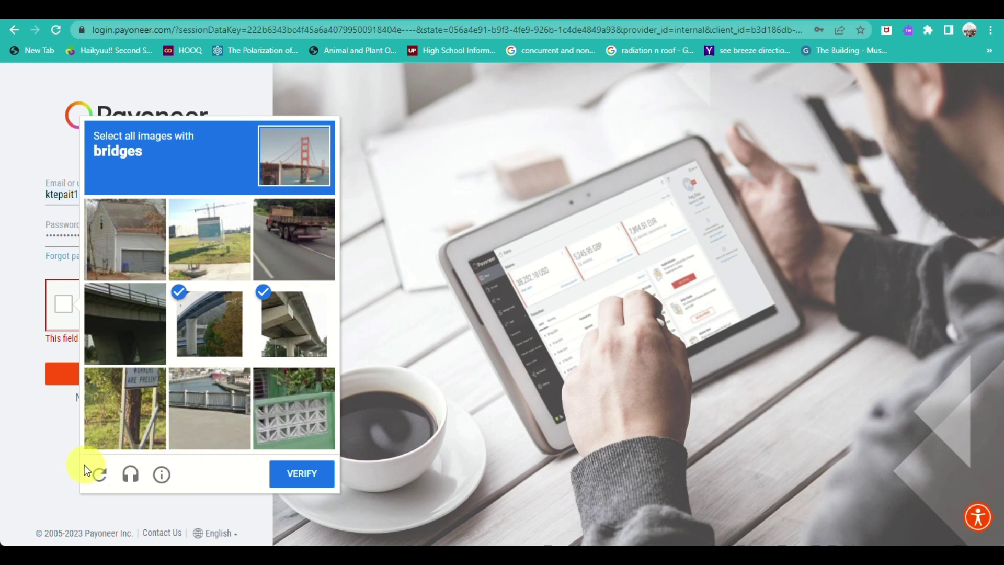
click(136, 322)
click(282, 474)
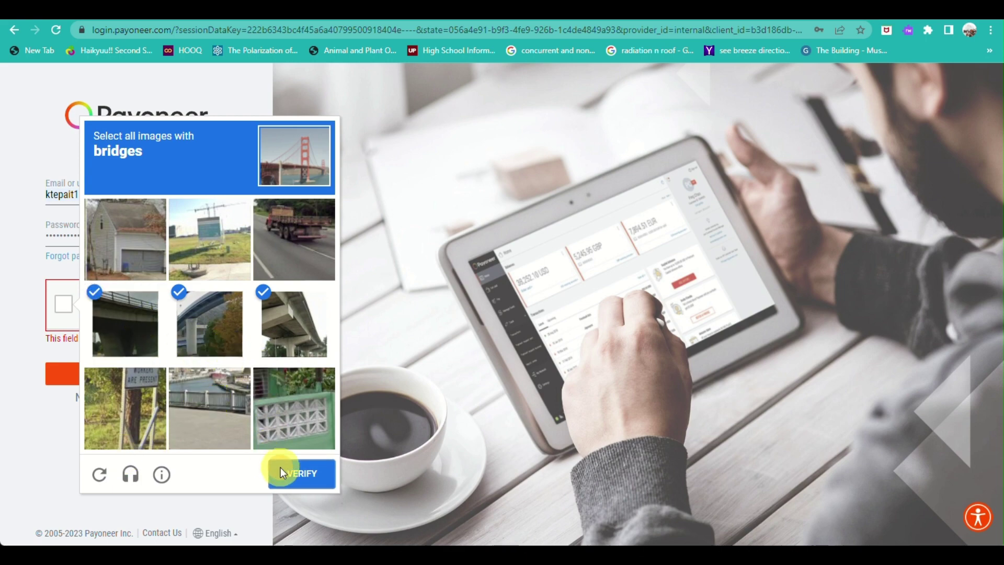
click(113, 357)
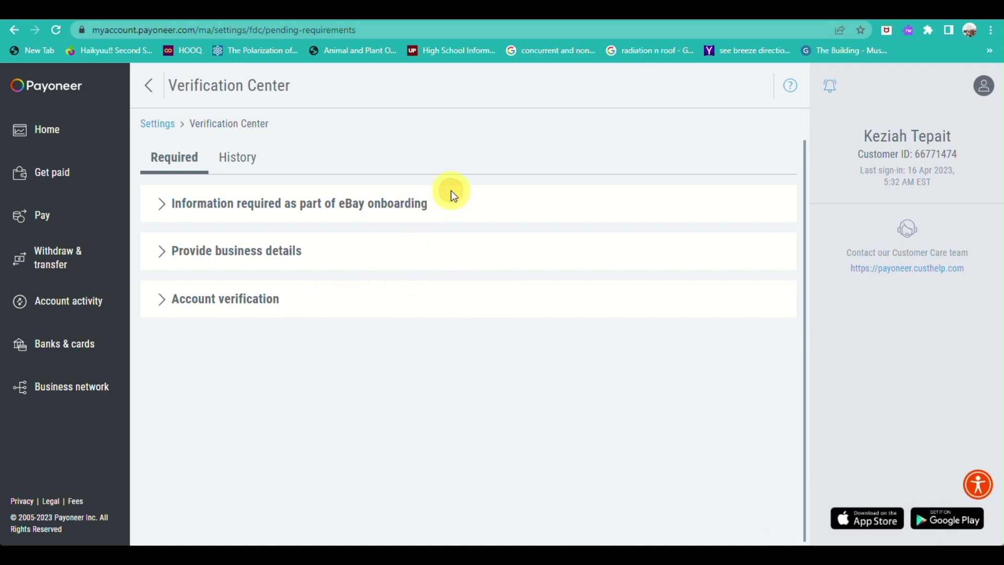
Step: Expand 'Information required as part of eBay onboarding' and open the Additional customer information form
click(414, 203)
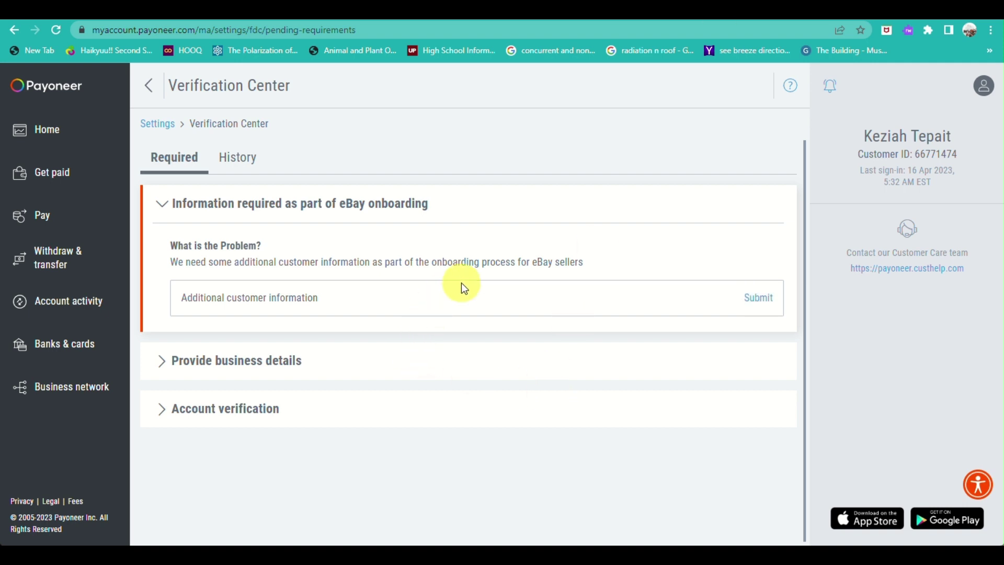
click(773, 296)
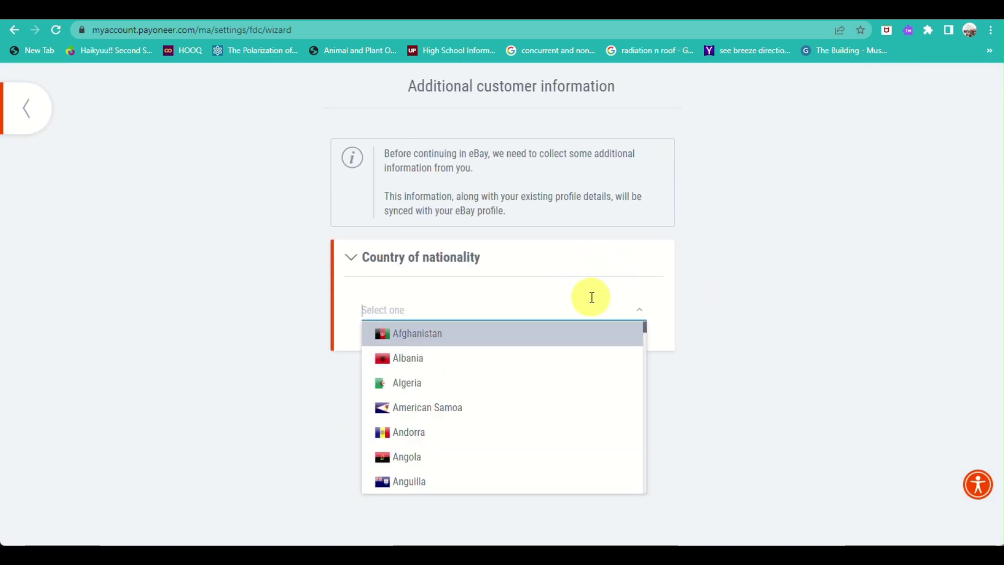
Step: Pick Philippines in the Country of nationality dropdown and submit the form
scroll(502, 425, down, 5)
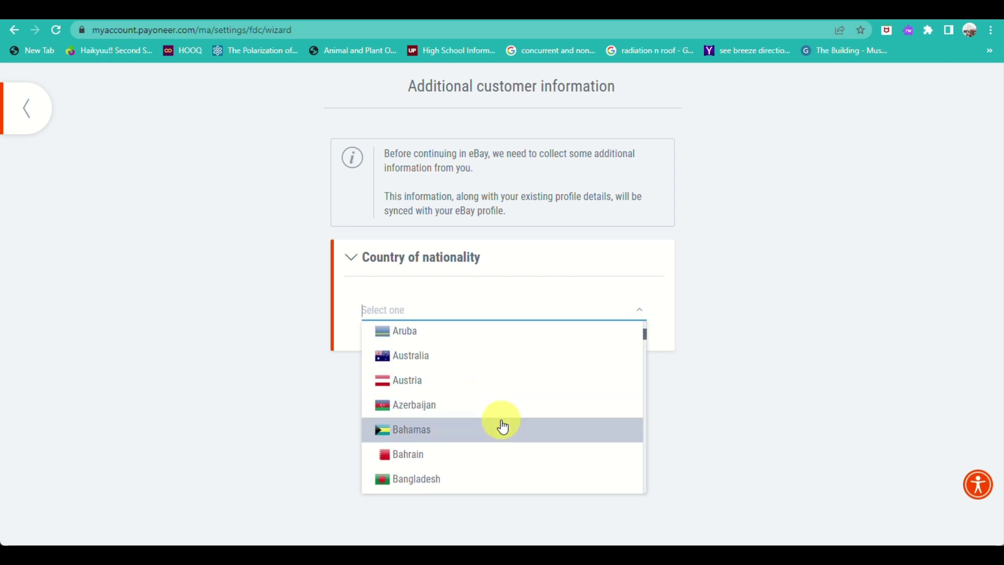
scroll(502, 425, down, 4)
scroll(502, 425, down, 4)
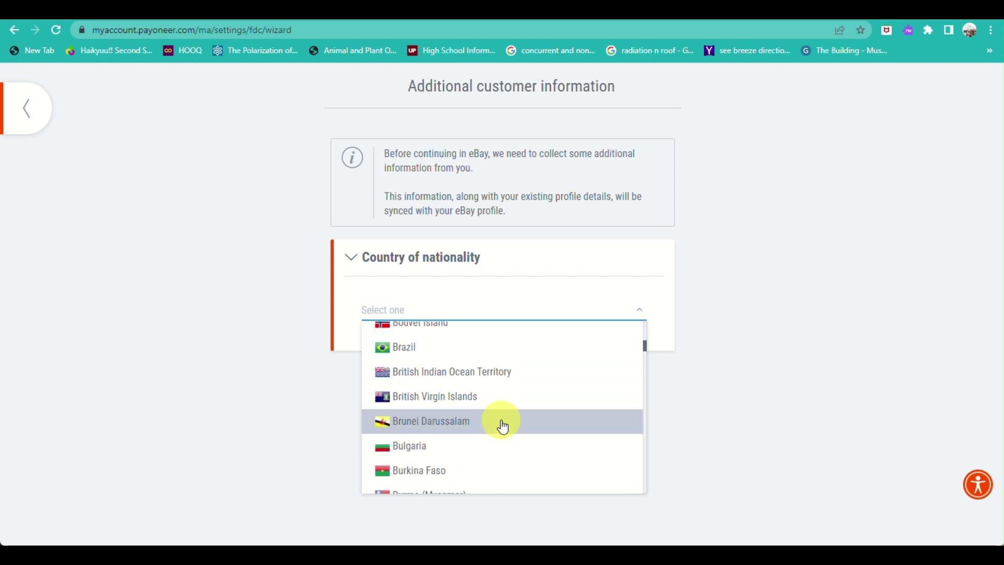
scroll(502, 426, down, 15)
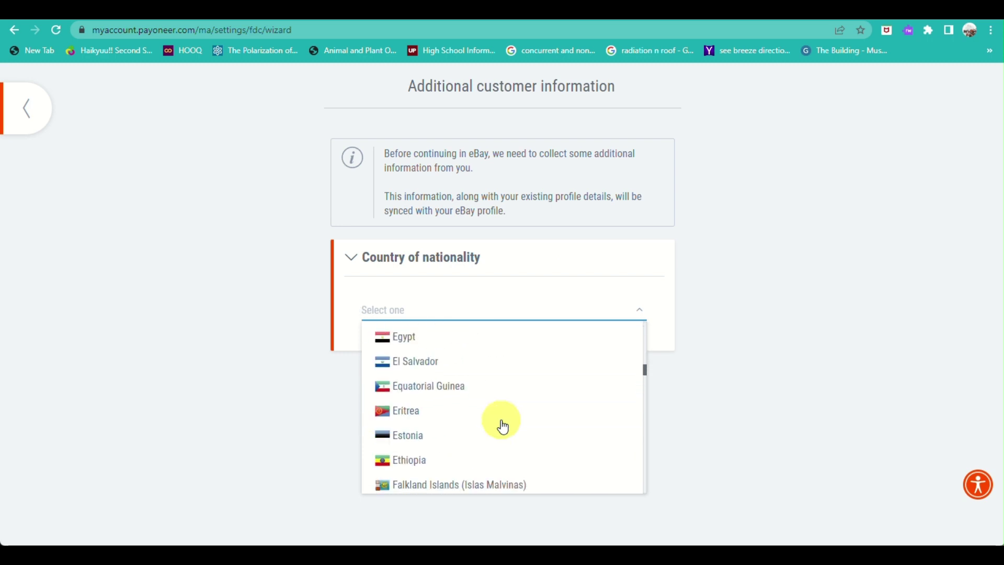
text(p)
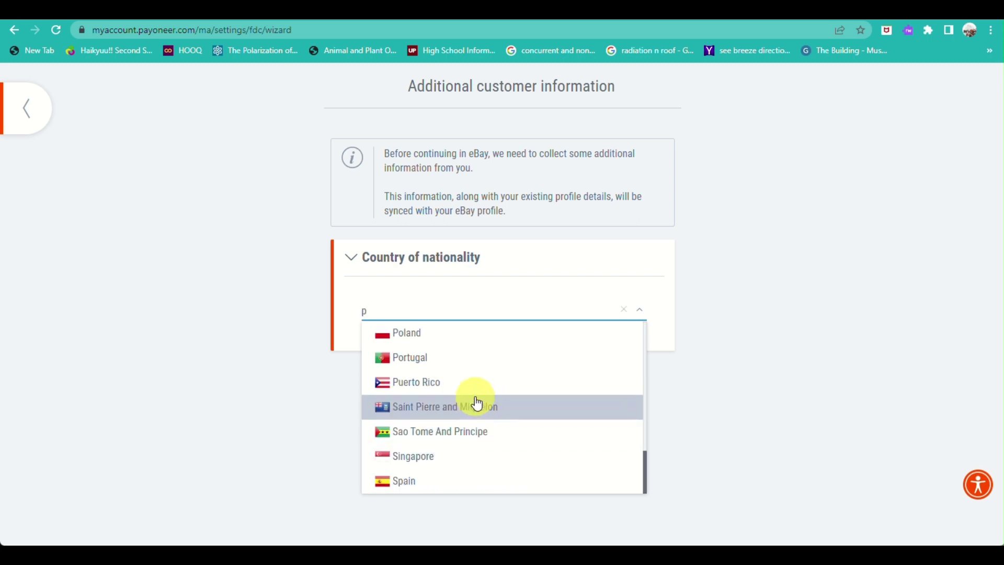
scroll(475, 400, up, 2)
click(438, 386)
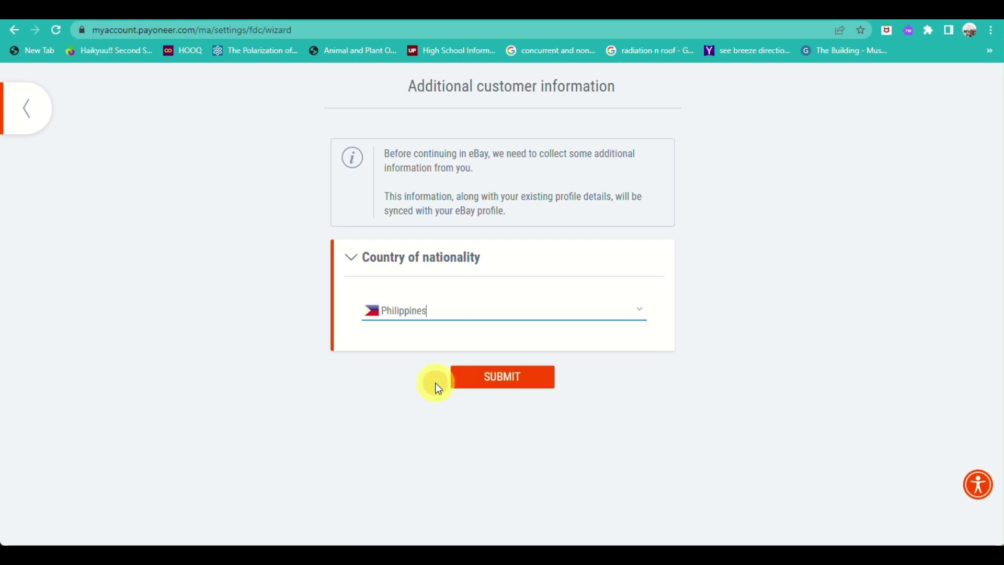
click(487, 383)
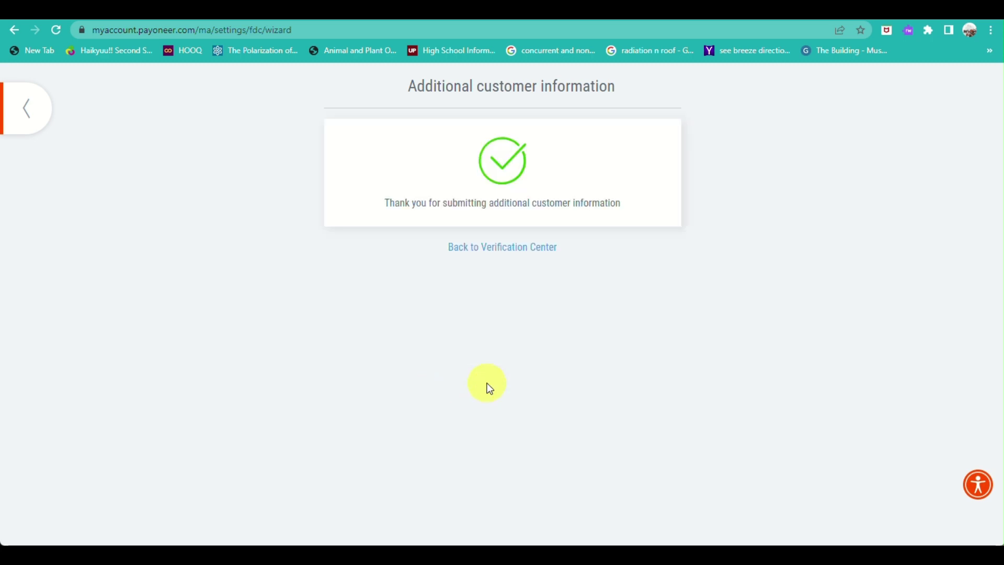
Step: Return to the Verification Center and open the Business Profile form under 'Provide business details'
click(501, 245)
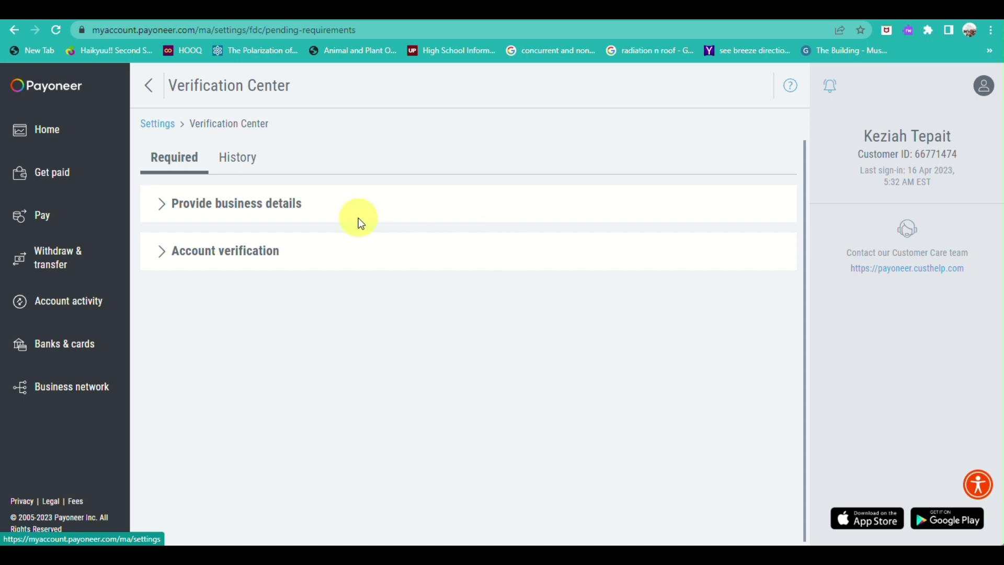
click(162, 202)
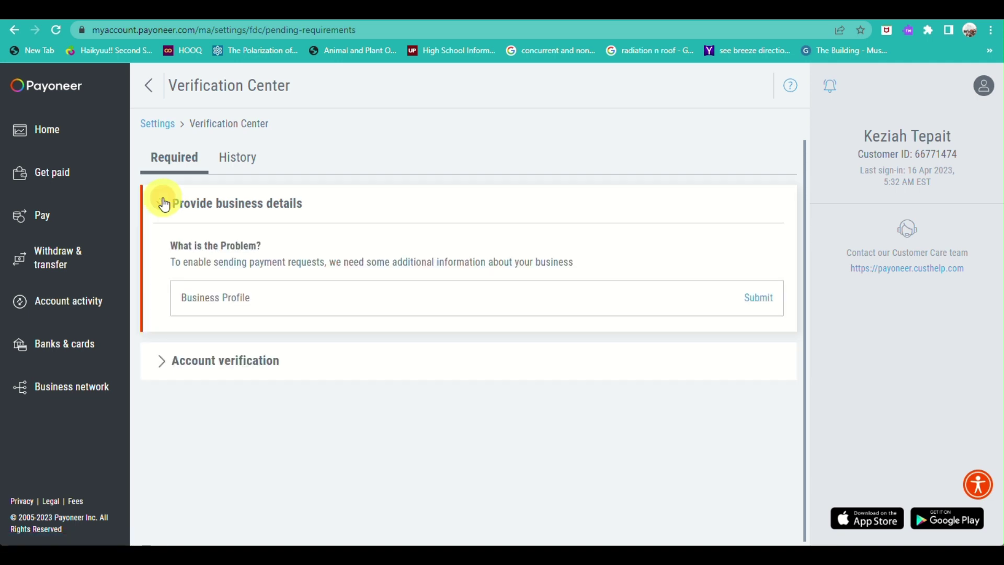
click(757, 298)
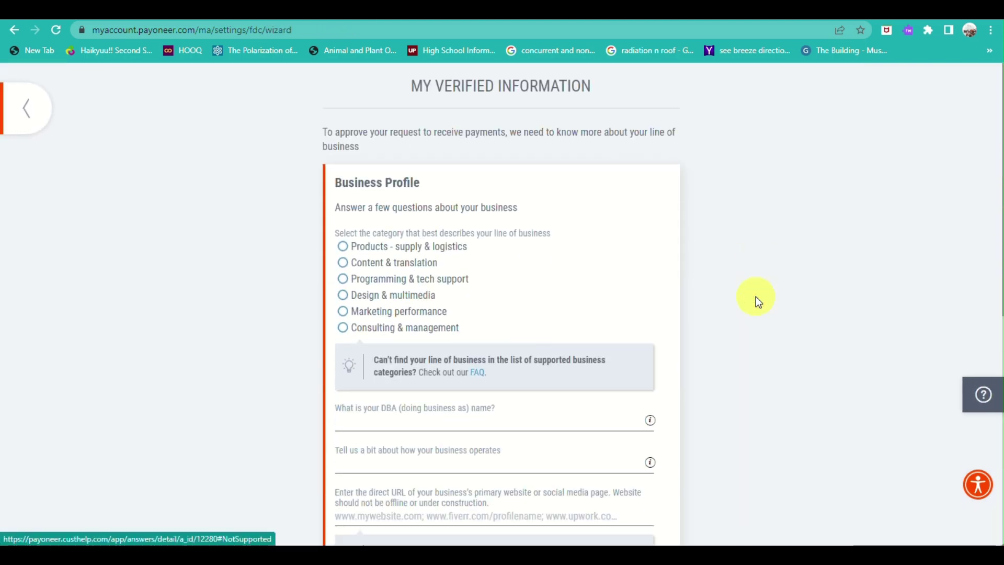
Step: Select the Design & multimedia line of business and Other in the services category dropdown
scroll(592, 301, down, 1)
scroll(593, 301, down, 1)
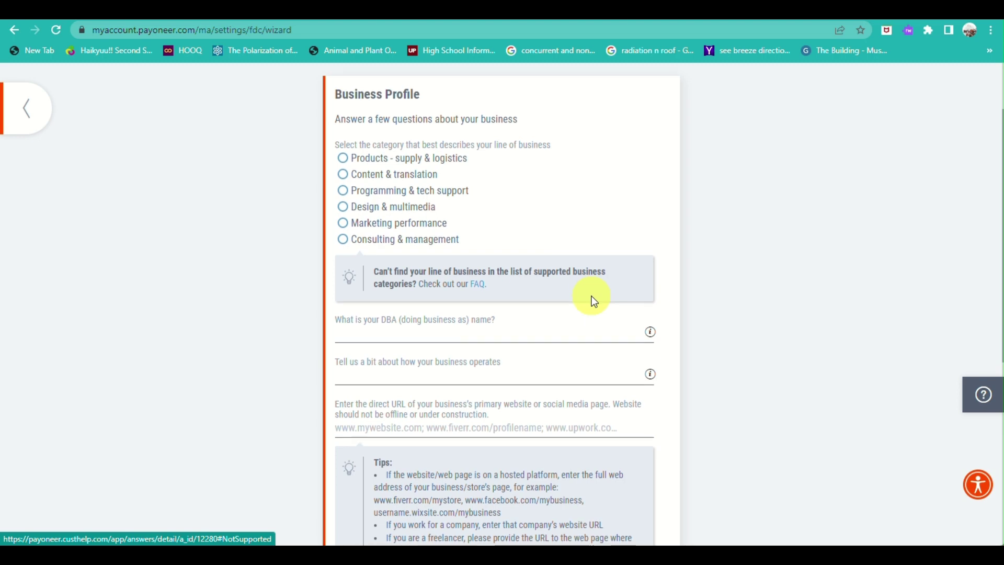
scroll(594, 302, down, 5)
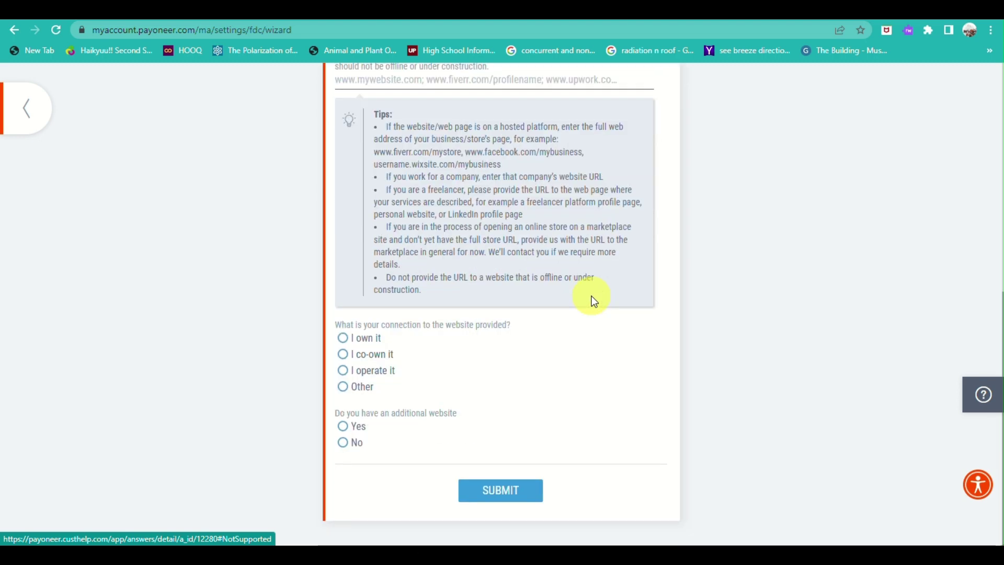
scroll(593, 301, up, 5)
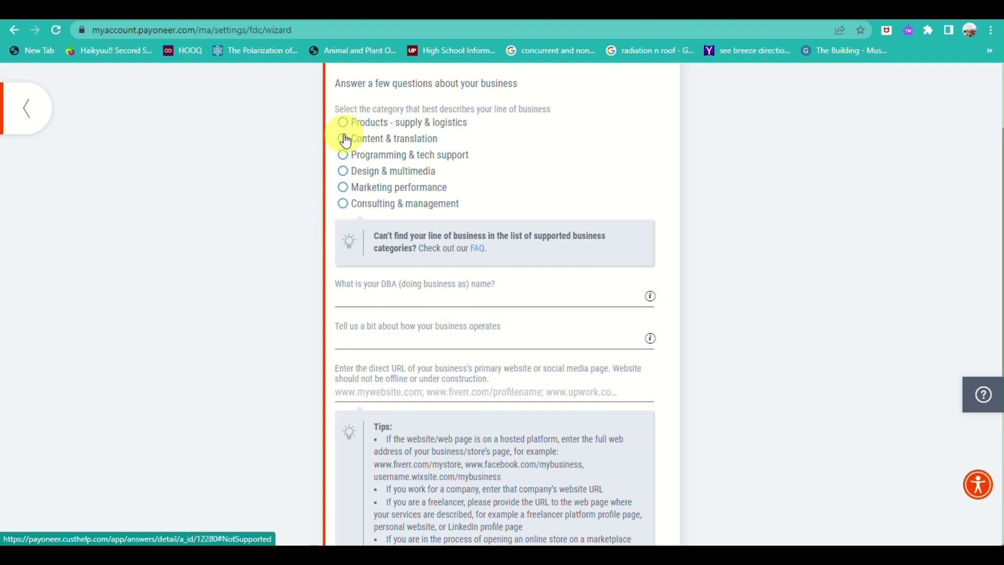
click(343, 171)
scroll(343, 170, down, 3)
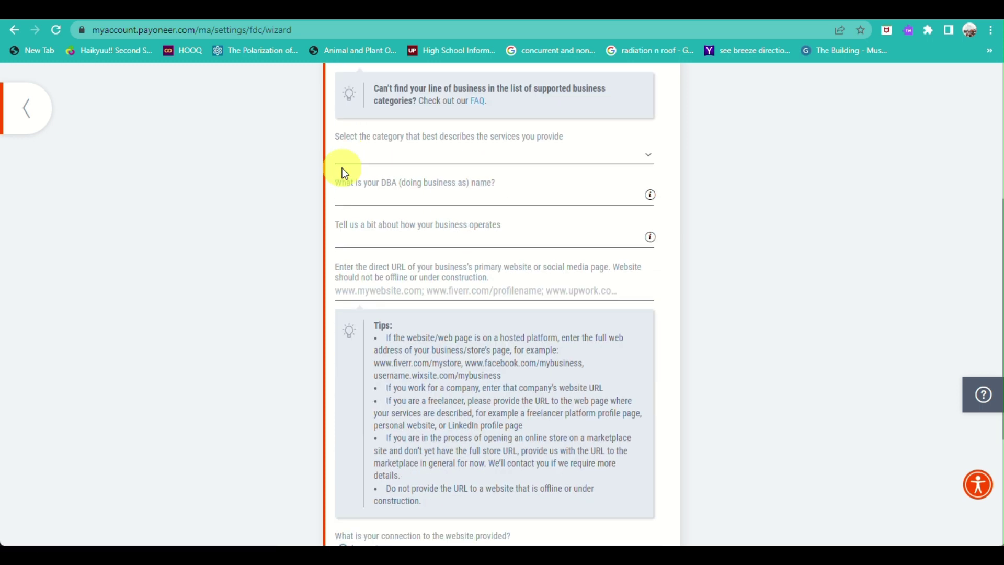
click(381, 157)
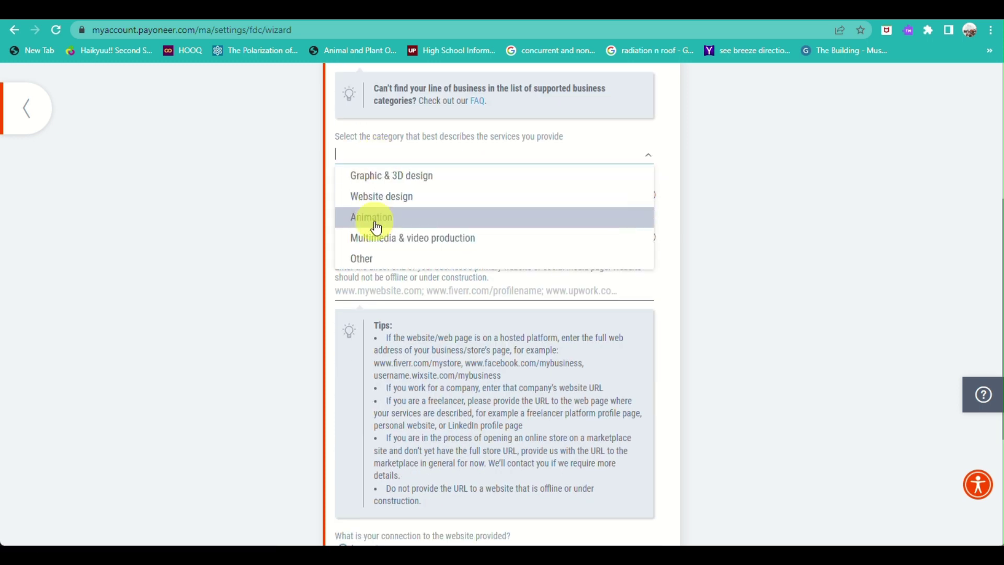
click(370, 262)
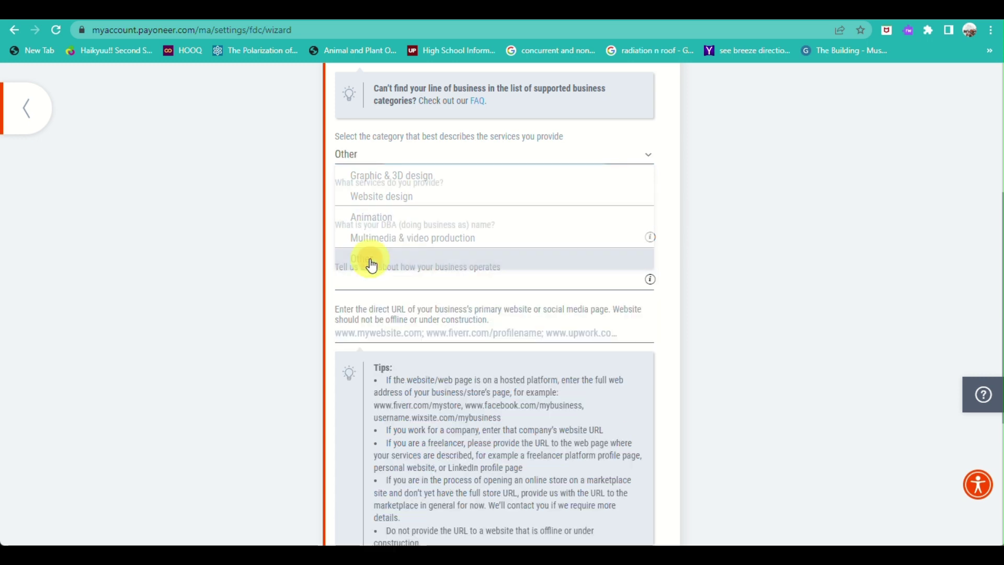
click(439, 156)
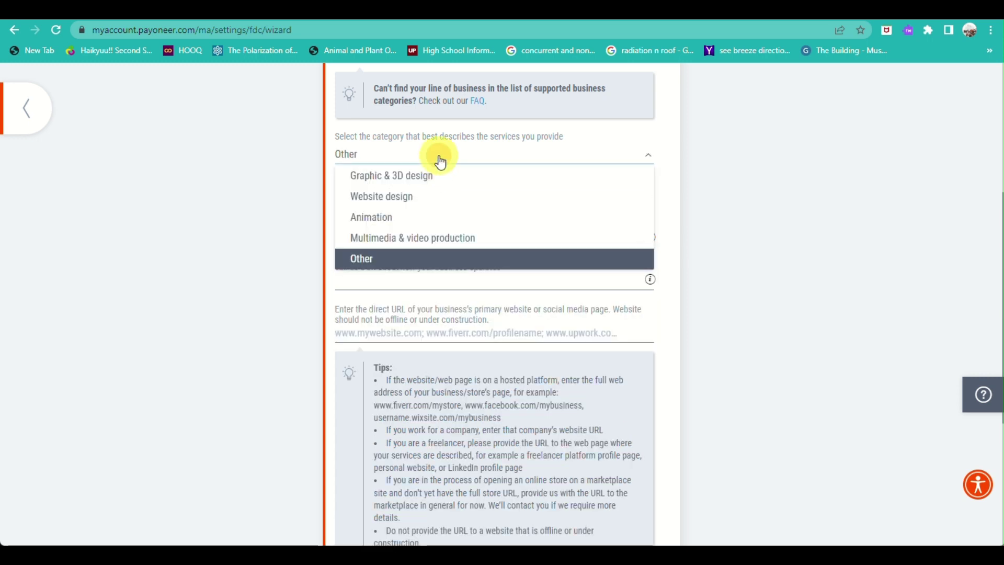